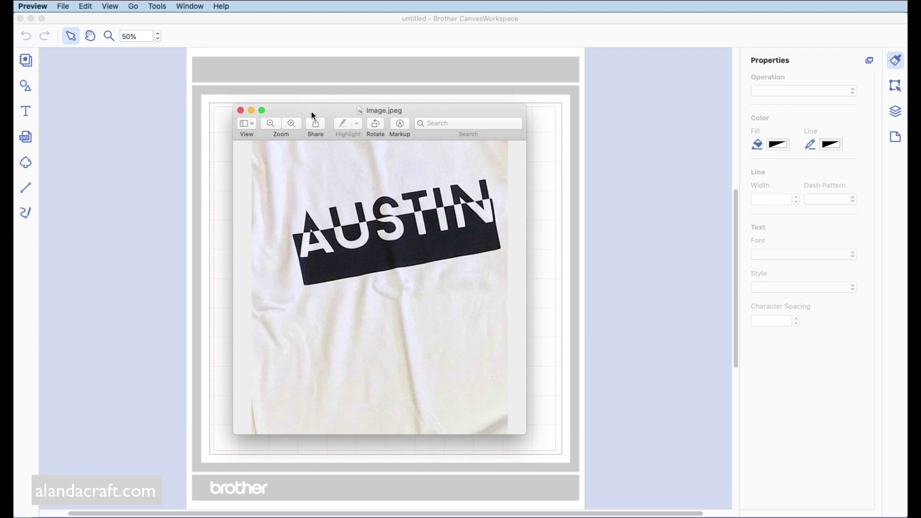
# Move the AUSTIN T-shirt reference photo aside and close it
pyautogui.moveTo(317, 115); pyautogui.dragTo(398, 118)
pyautogui.press('cmd+w')
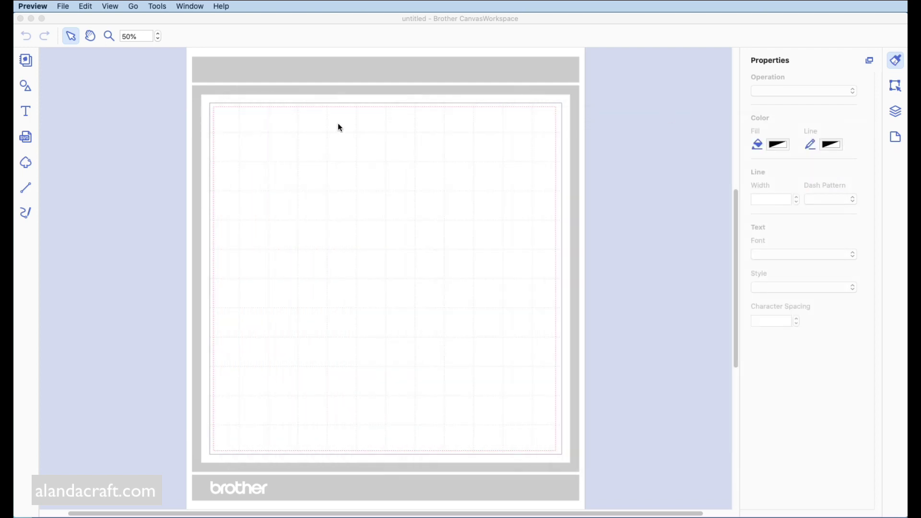
# Add a square from Shapes and stretch it into a wide, short rectangle across the mat
pyautogui.click(26, 89)
pyautogui.click(76, 98)
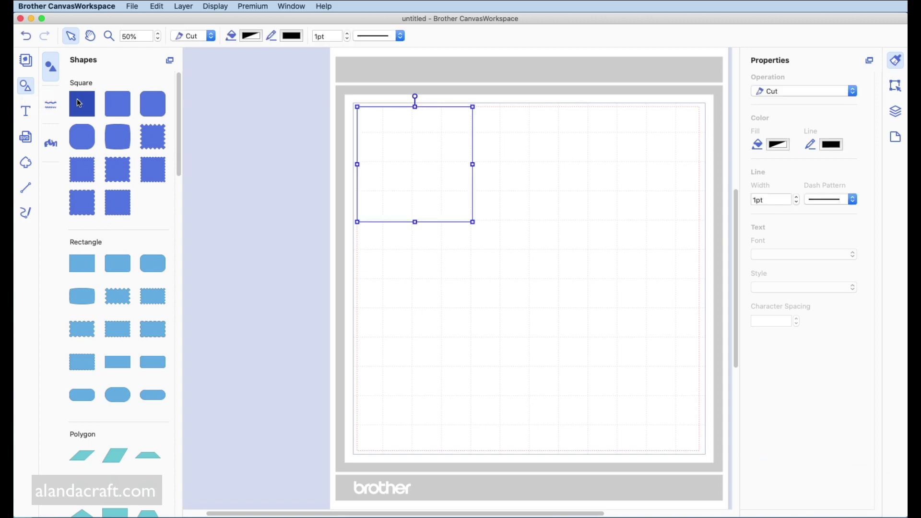
pyautogui.click(26, 87)
pyautogui.moveTo(329, 164); pyautogui.dragTo(535, 164)
pyautogui.moveTo(403, 171); pyautogui.dragTo(404, 243)
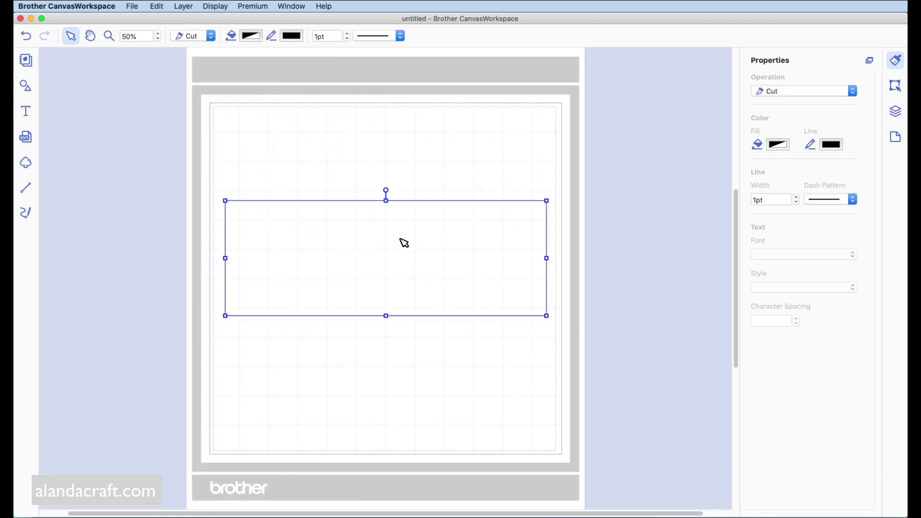
pyautogui.moveTo(384, 316); pyautogui.dragTo(385, 281)
pyautogui.click(398, 330)
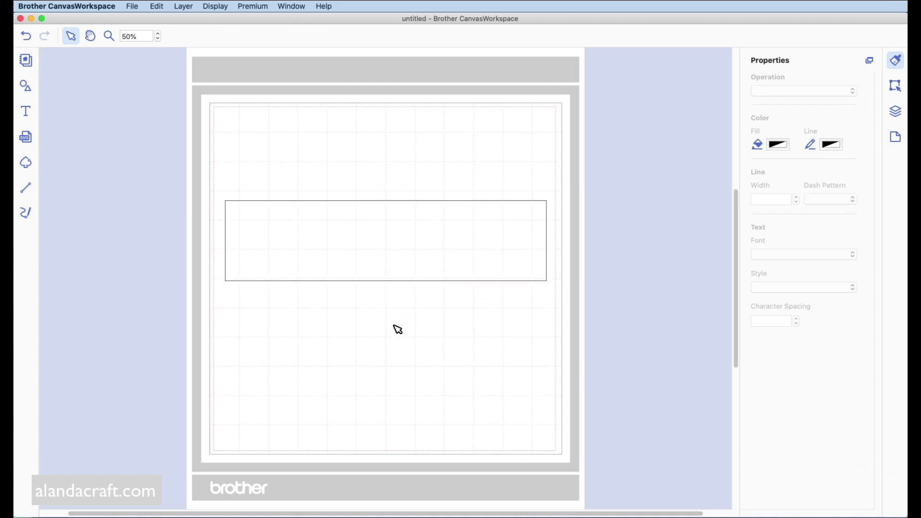
# Add the text 'AUSTIN' to the mat
pyautogui.click(26, 113)
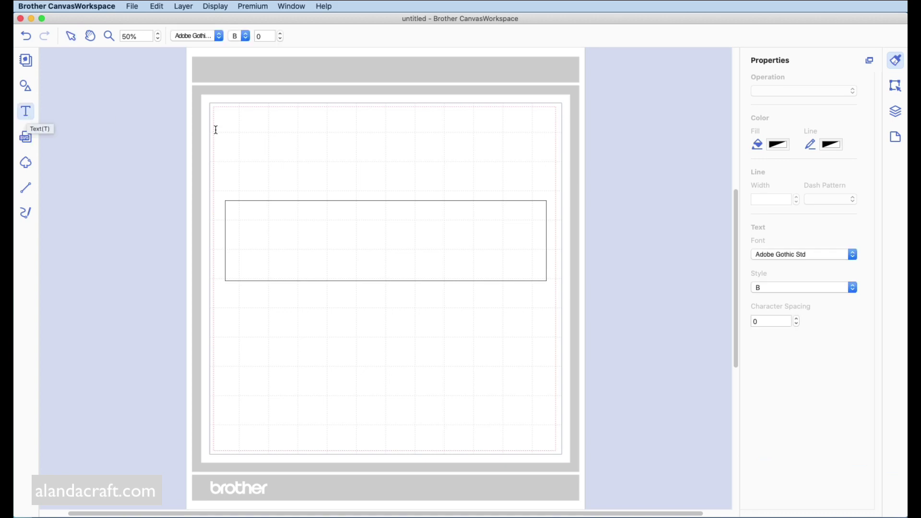
pyautogui.click(378, 153)
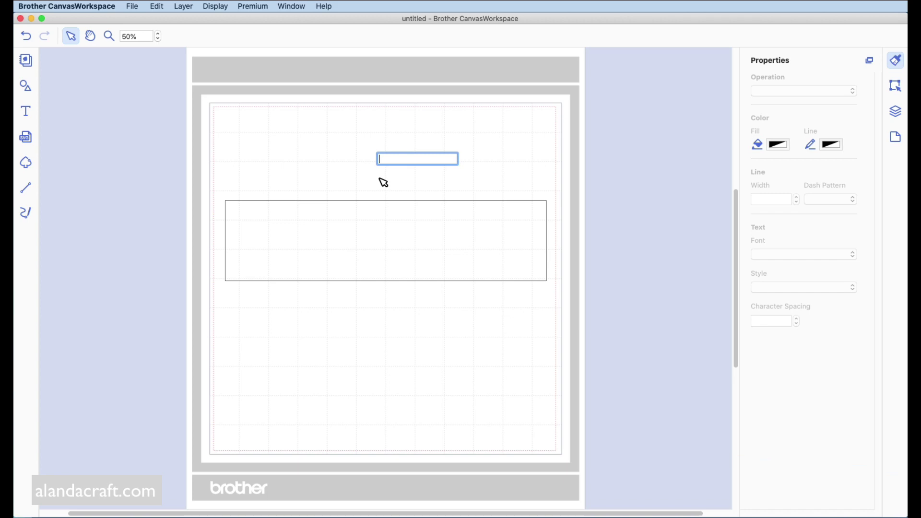
pyautogui.click(318, 170)
# Enlarge AUSTIN to span the rectangle, with the rectangle's top edge crossing the letters
pyautogui.moveTo(424, 166); pyautogui.dragTo(322, 141)
pyautogui.moveTo(375, 152); pyautogui.dragTo(560, 209)
pyautogui.moveTo(460, 158); pyautogui.dragTo(413, 182)
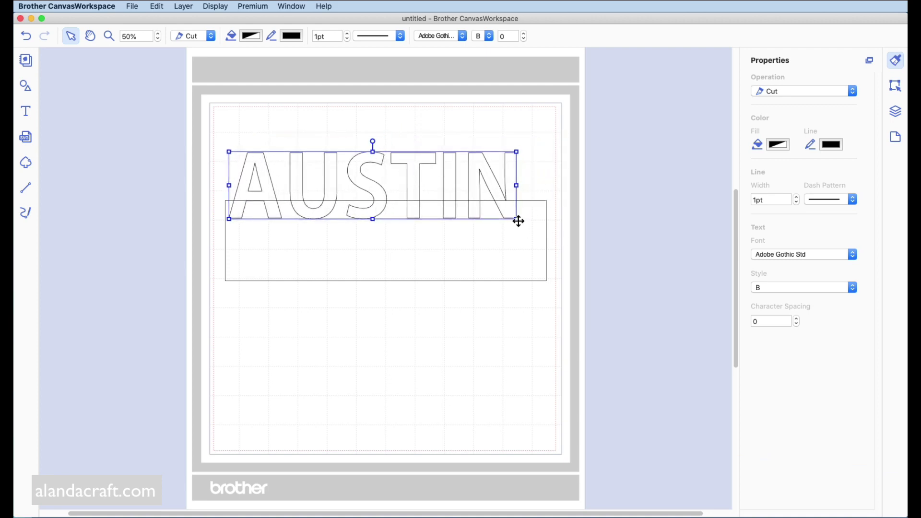
pyautogui.moveTo(516, 219); pyautogui.dragTo(540, 225)
pyautogui.moveTo(379, 191); pyautogui.dragTo(382, 207)
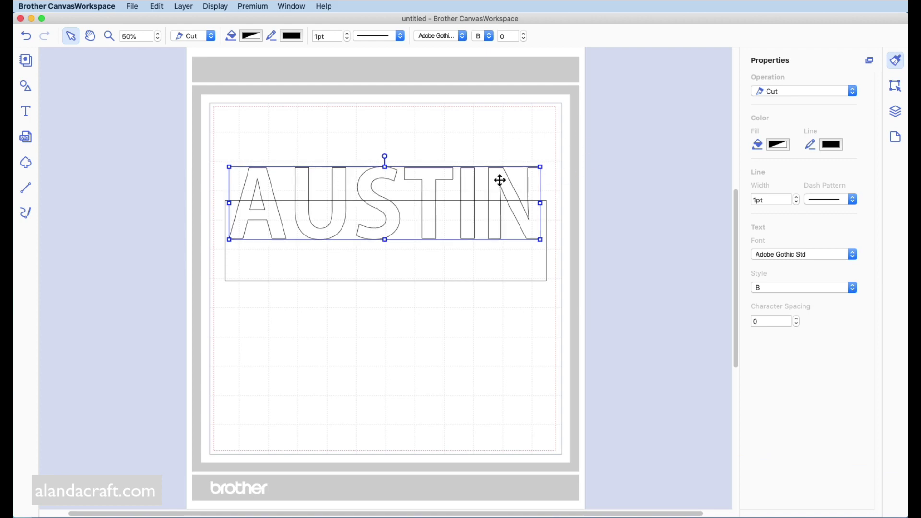
pyautogui.click(464, 140)
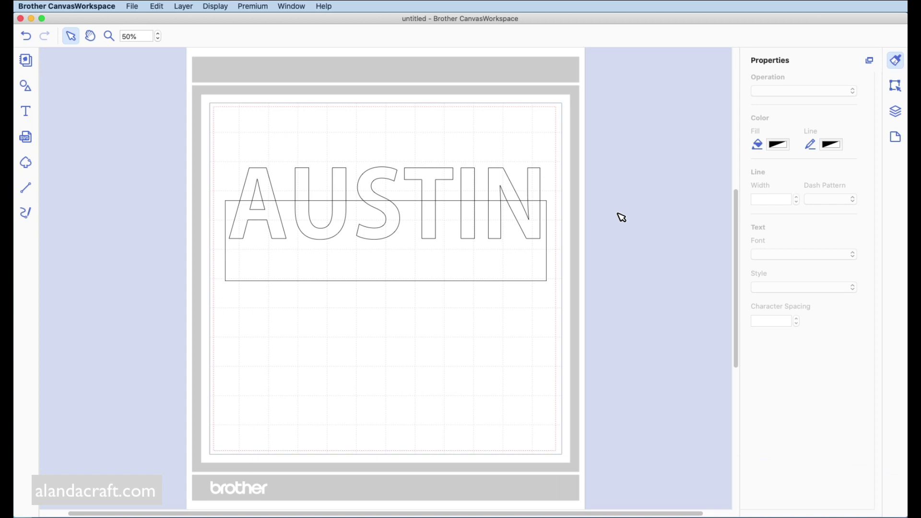
# Duplicate the AUSTIN text and rectangle, place the copy below, and reselect the top set
pyautogui.moveTo(209, 146); pyautogui.dragTo(566, 295)
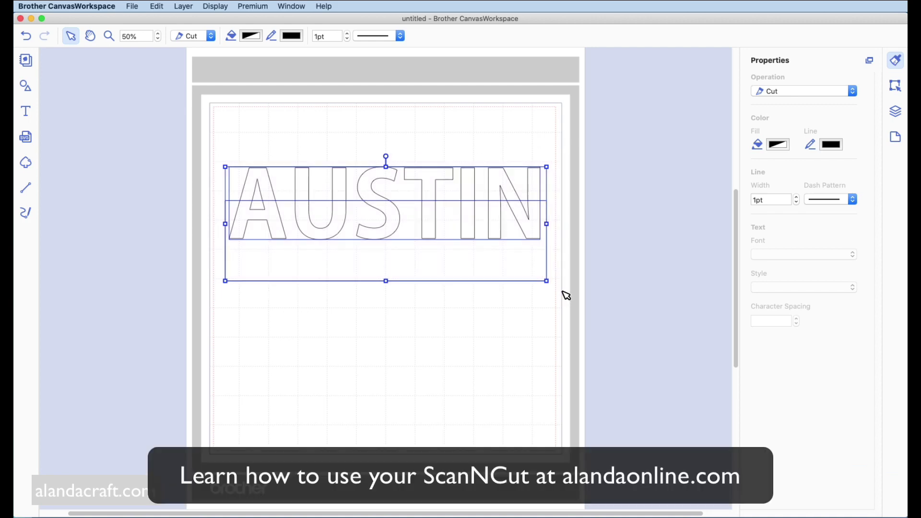
pyautogui.rightClick(418, 260)
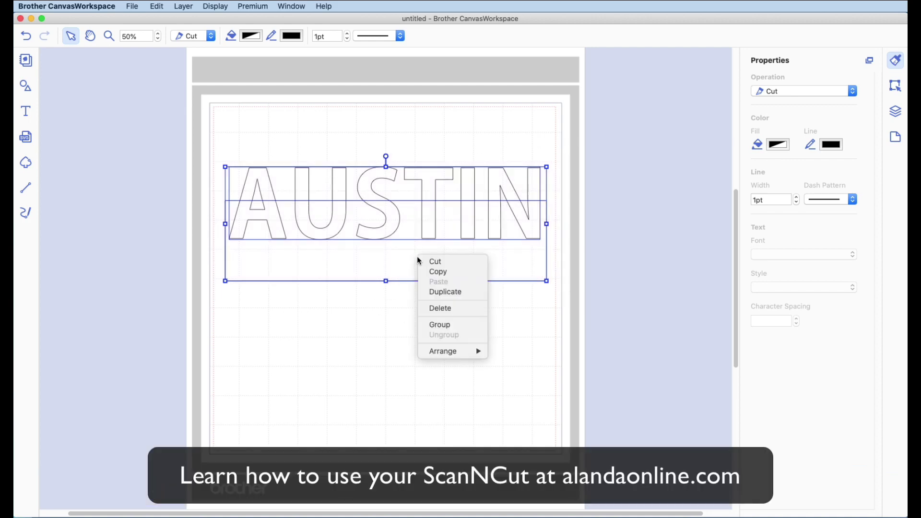
pyautogui.click(468, 292)
pyautogui.moveTo(440, 224); pyautogui.dragTo(436, 376)
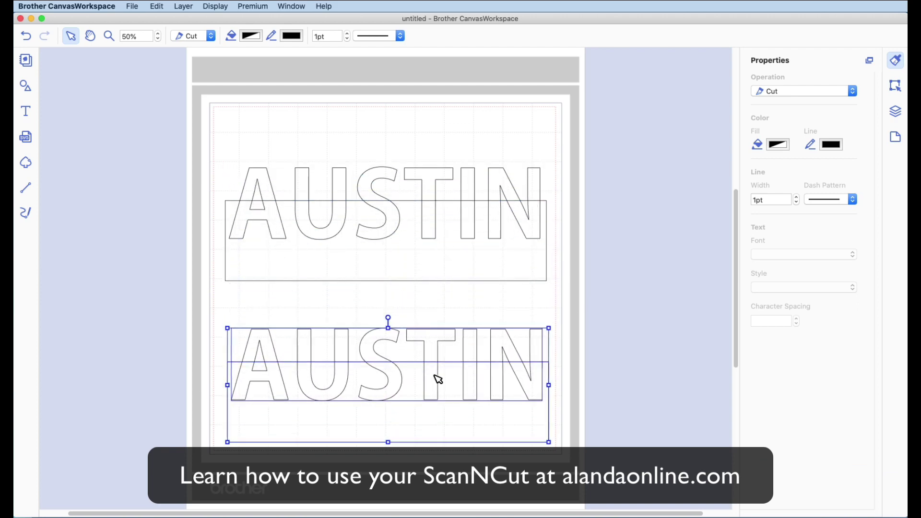
pyautogui.click(354, 147)
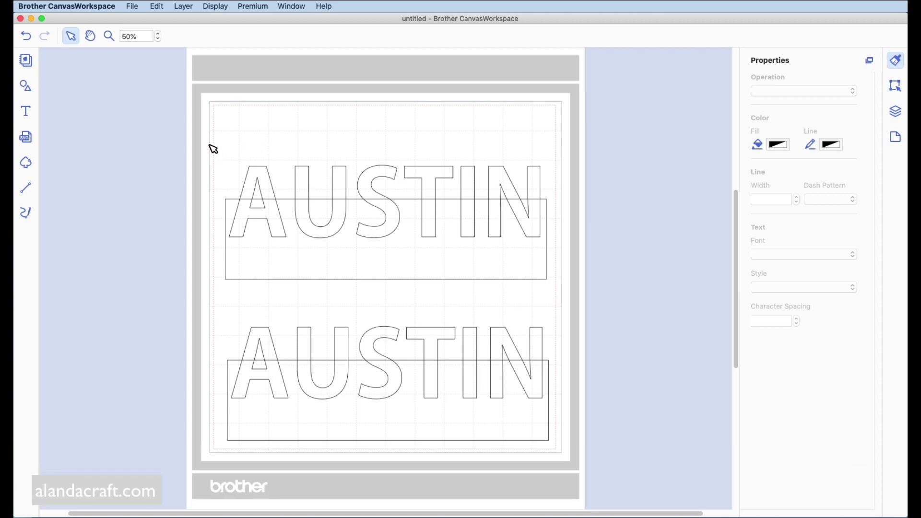
pyautogui.moveTo(210, 145); pyautogui.dragTo(562, 287)
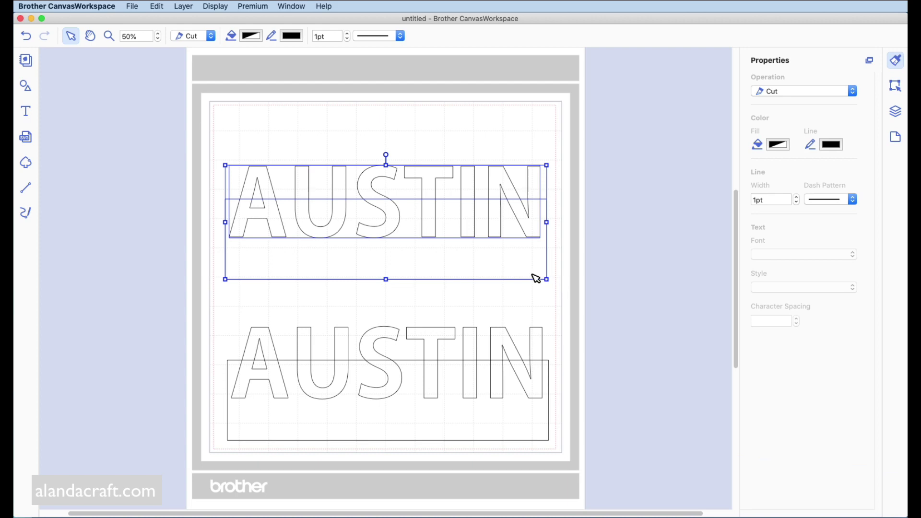
# Divide the top AUSTIN set where the text and rectangle overlap
pyautogui.click(896, 91)
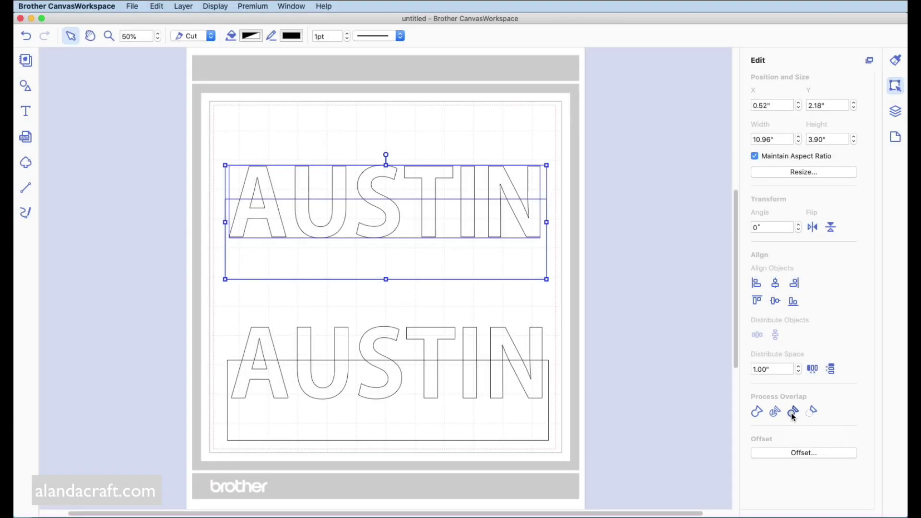
pyautogui.click(793, 411)
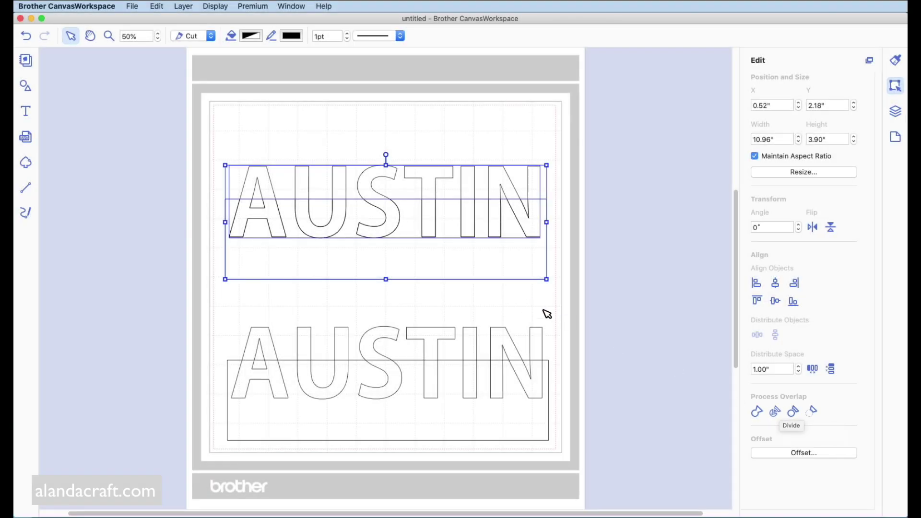
pyautogui.click(529, 129)
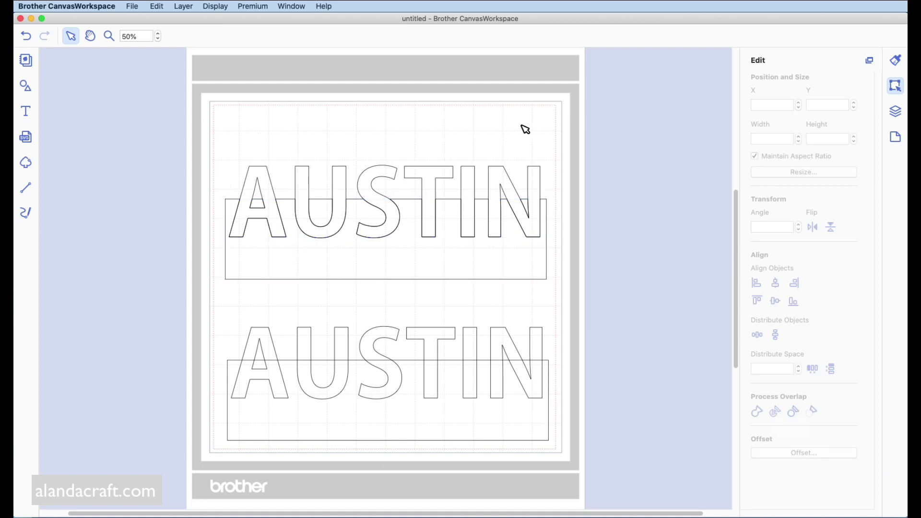
# Delete the upper letter piece, lift the banner to the mat's top, and raise the second set
pyautogui.moveTo(432, 249); pyautogui.dragTo(434, 300)
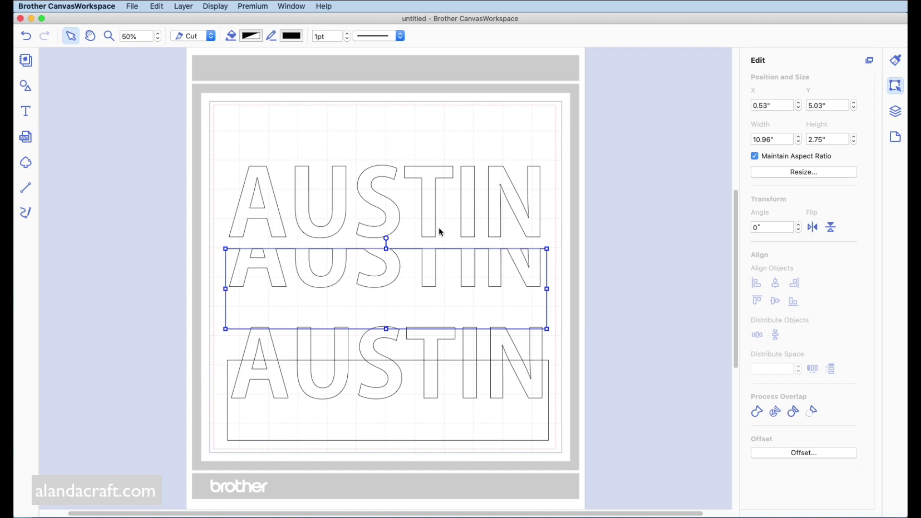
pyautogui.click(338, 177)
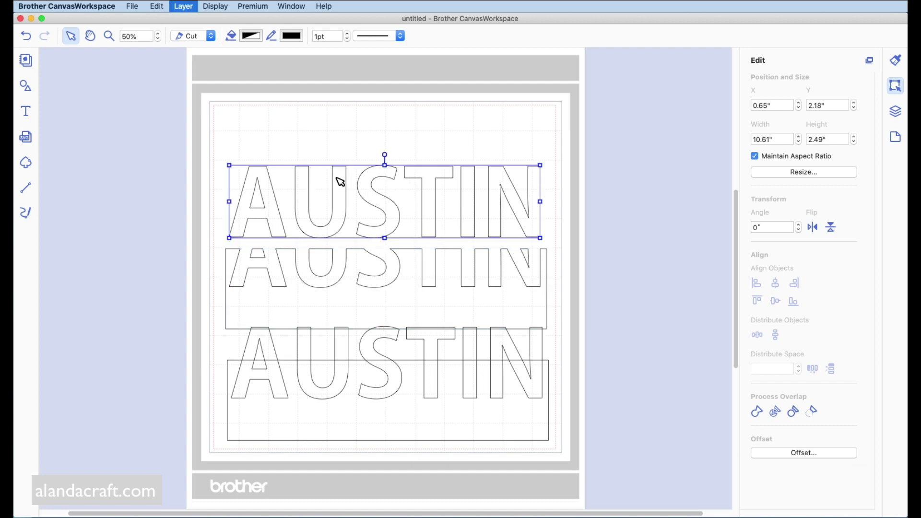
pyautogui.press('Delete')
pyautogui.moveTo(409, 284); pyautogui.dragTo(407, 144)
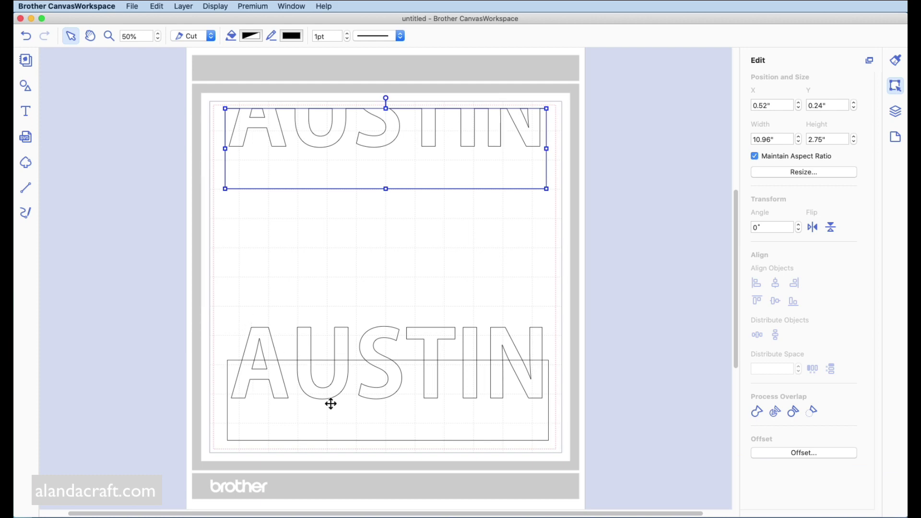
pyautogui.moveTo(218, 310); pyautogui.dragTo(594, 461)
pyautogui.moveTo(488, 418); pyautogui.dragTo(487, 339)
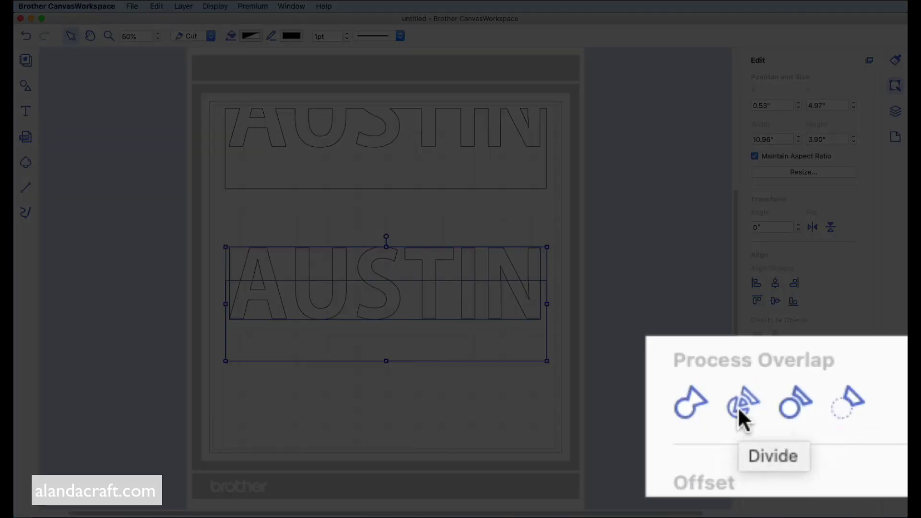
# Divide the second AUSTIN set and delete its rectangle piece, leaving the letters mid-mat
pyautogui.click(775, 412)
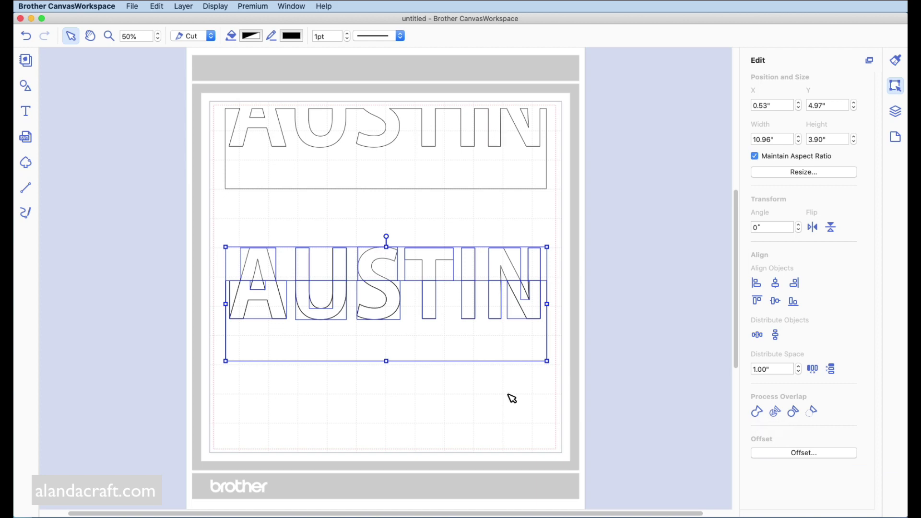
pyautogui.click(513, 399)
pyautogui.click(427, 342)
pyautogui.moveTo(427, 342); pyautogui.dragTo(427, 414)
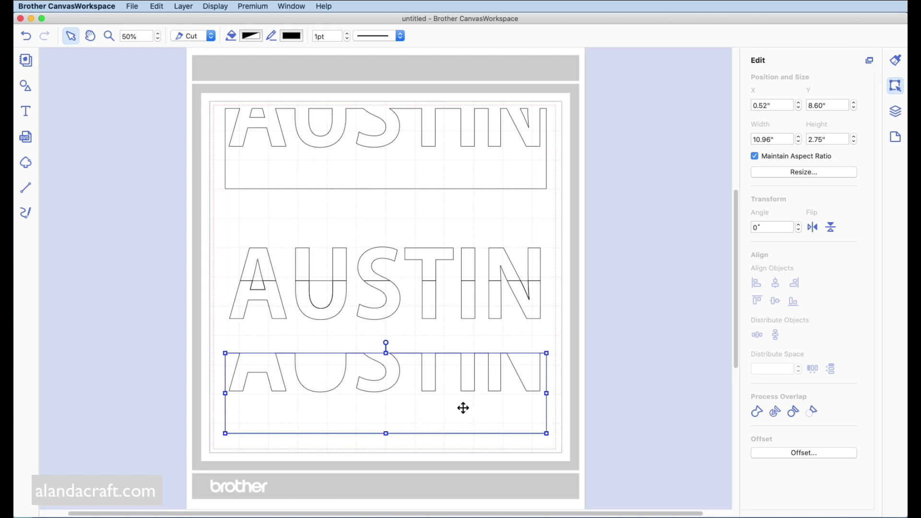
pyautogui.press('Delete')
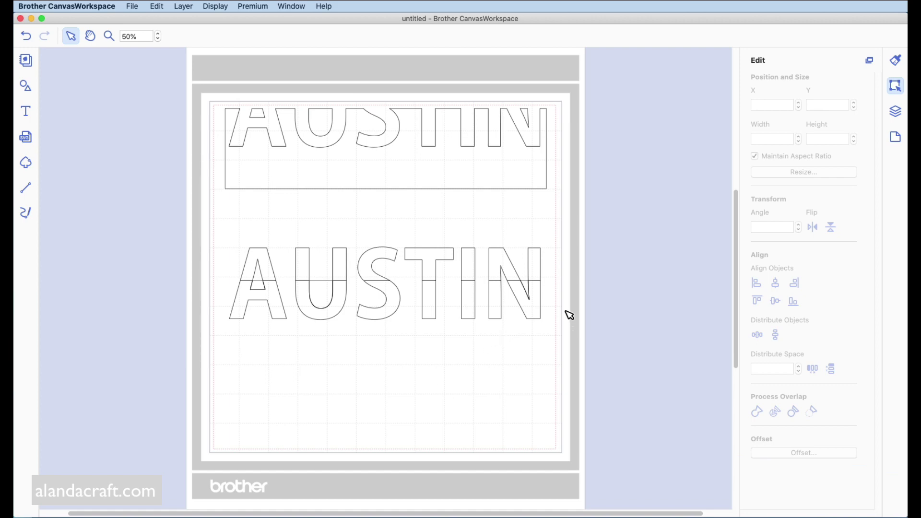
# Delete the lower letter slices and stray bits under the N and A, keeping only the letter tops
pyautogui.moveTo(564, 302); pyautogui.dragTo(221, 305)
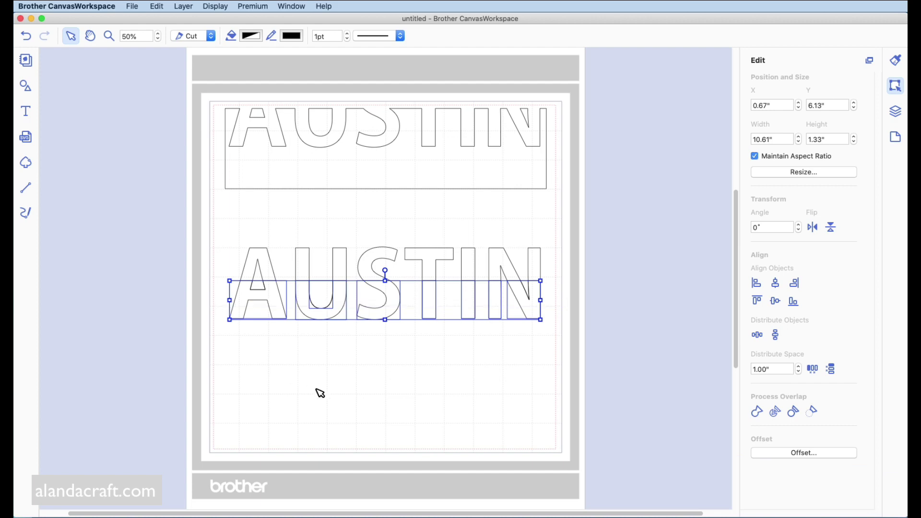
pyautogui.press('Delete')
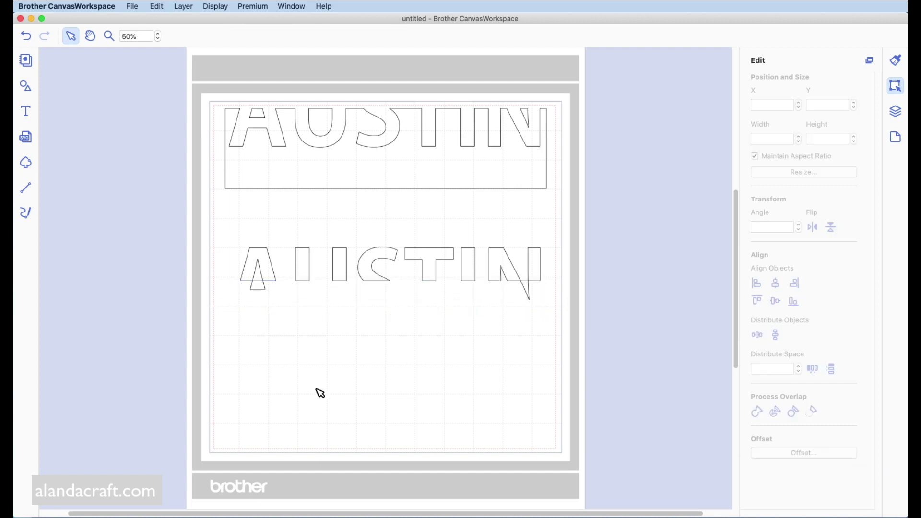
pyautogui.click(527, 290)
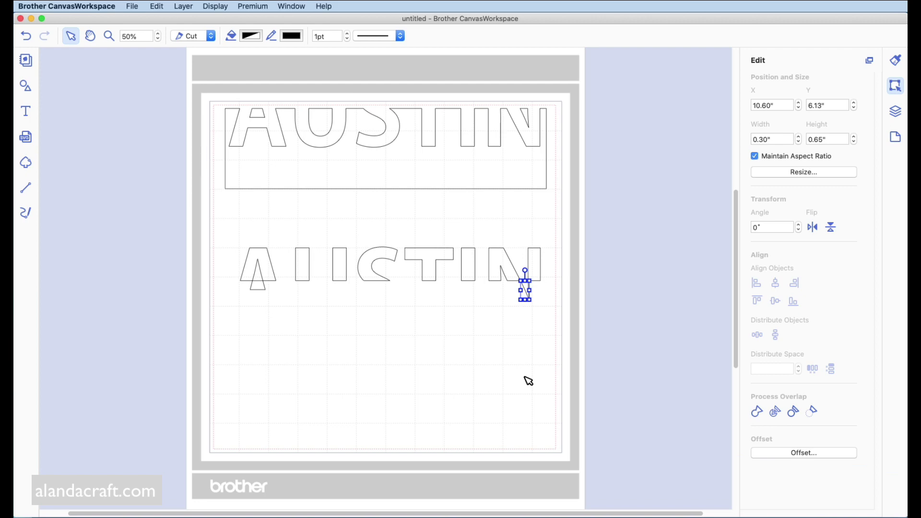
pyautogui.press('Delete')
pyautogui.click(256, 288)
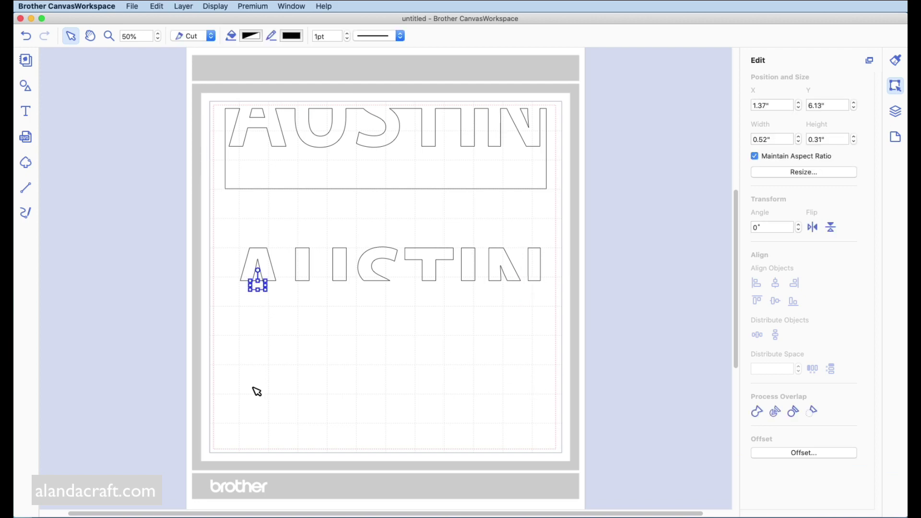
pyautogui.press('Delete')
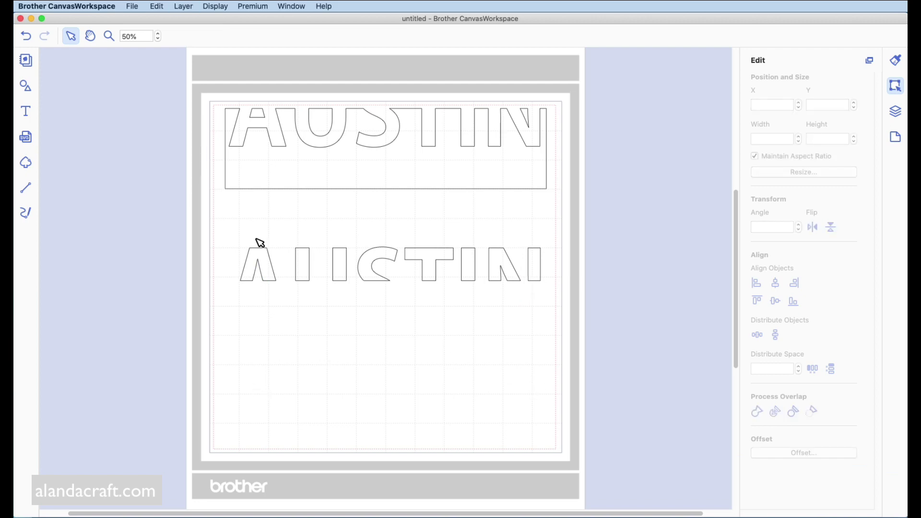
pyautogui.moveTo(256, 254)
pyautogui.mouseDown()
pyautogui.moveTo(255, 309)
pyautogui.moveTo(253, 263)
pyautogui.mouseUp()
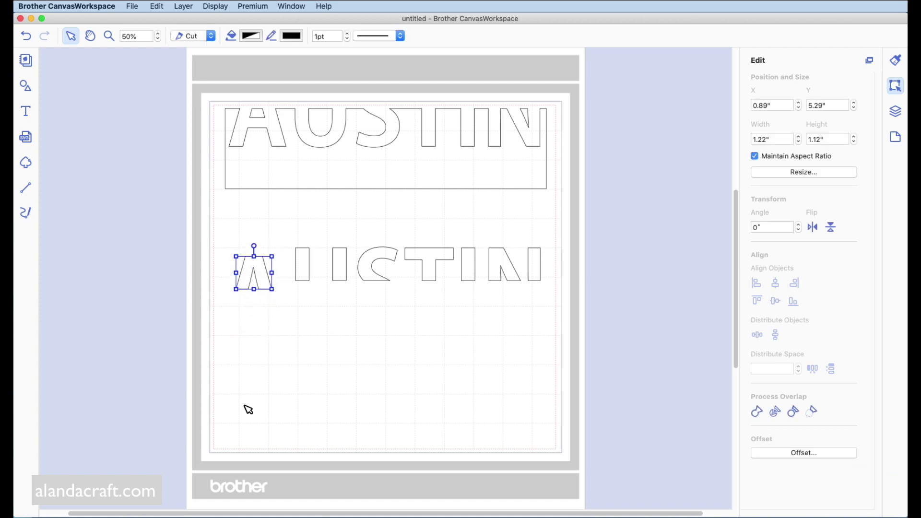
pyautogui.press('super+z')
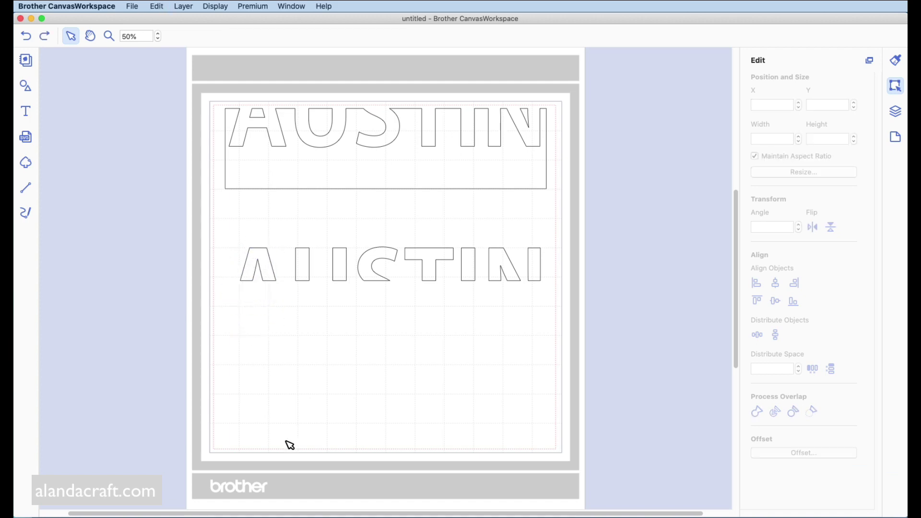
pyautogui.moveTo(228, 233); pyautogui.dragTo(560, 300)
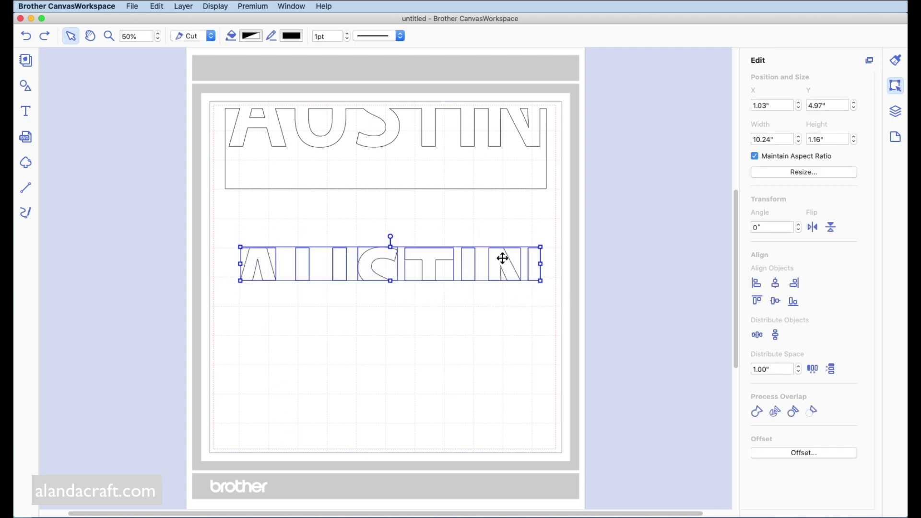
# Group the letter tops, align them above the full AUSTIN and banner, and check the reference image
pyautogui.rightClick(502, 257)
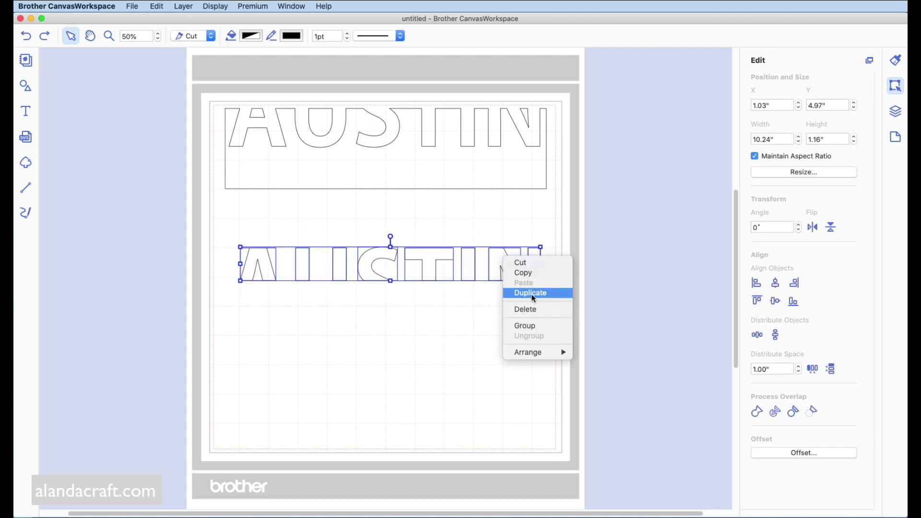
pyautogui.click(538, 327)
pyautogui.moveTo(468, 265); pyautogui.dragTo(466, 228)
pyautogui.moveTo(424, 155); pyautogui.dragTo(418, 290)
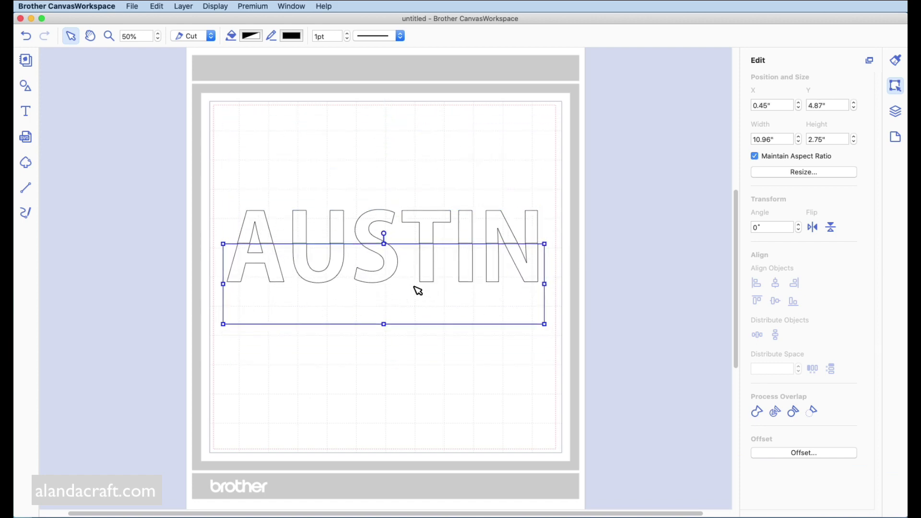
pyautogui.click(427, 217)
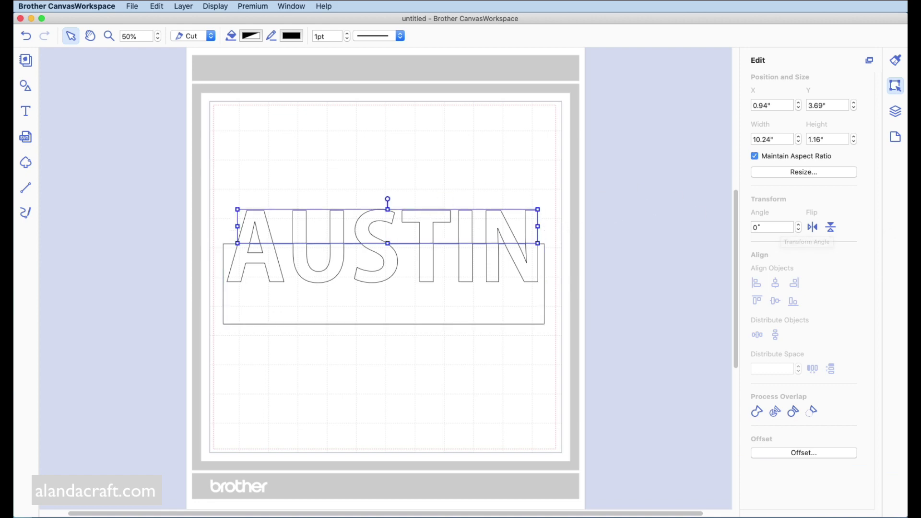
pyautogui.press('super+Tab')
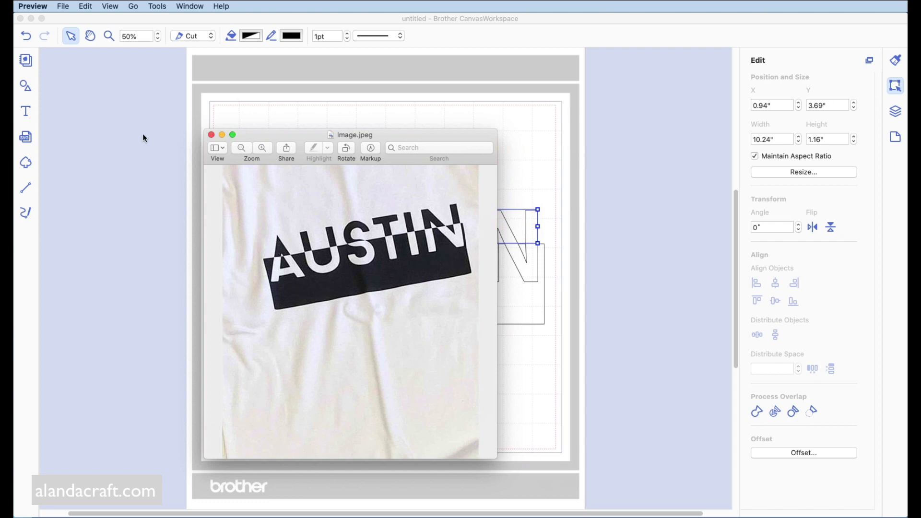
pyautogui.press('super+w')
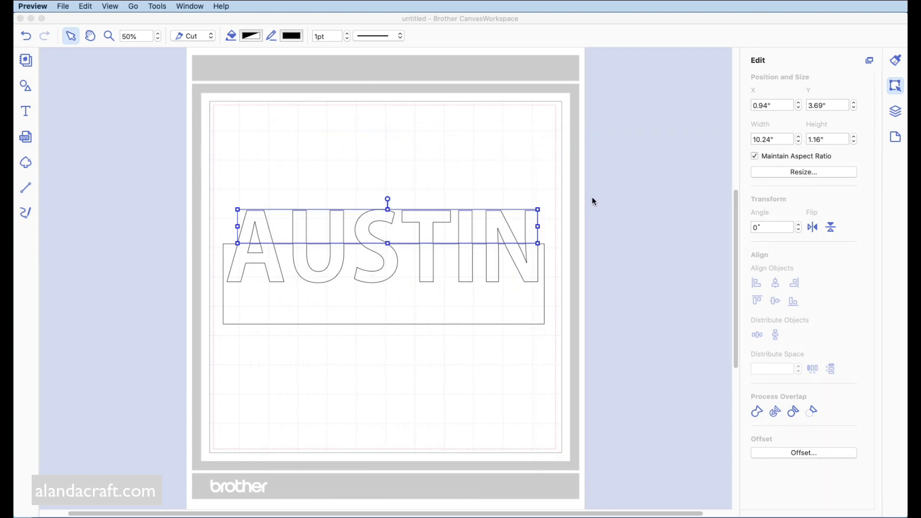
# Fill the top-halves AUSTIN group with black
pyautogui.click(895, 65)
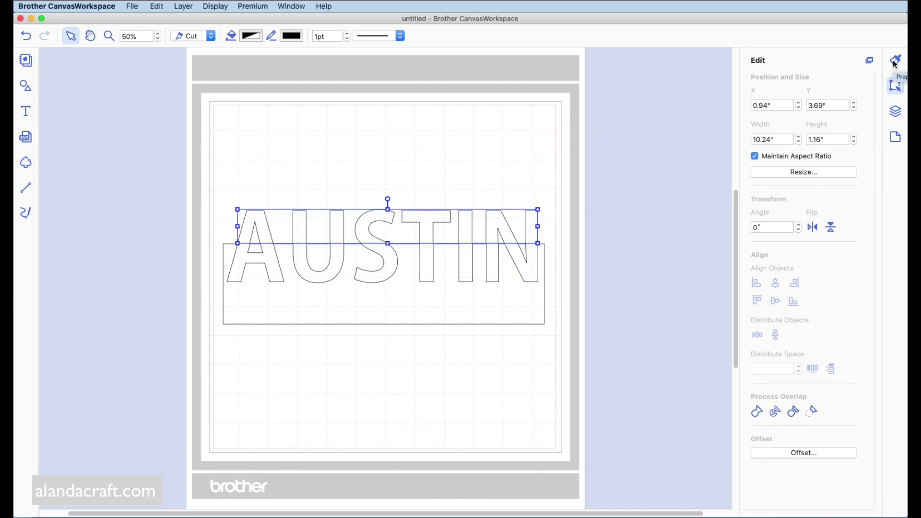
pyautogui.click(895, 64)
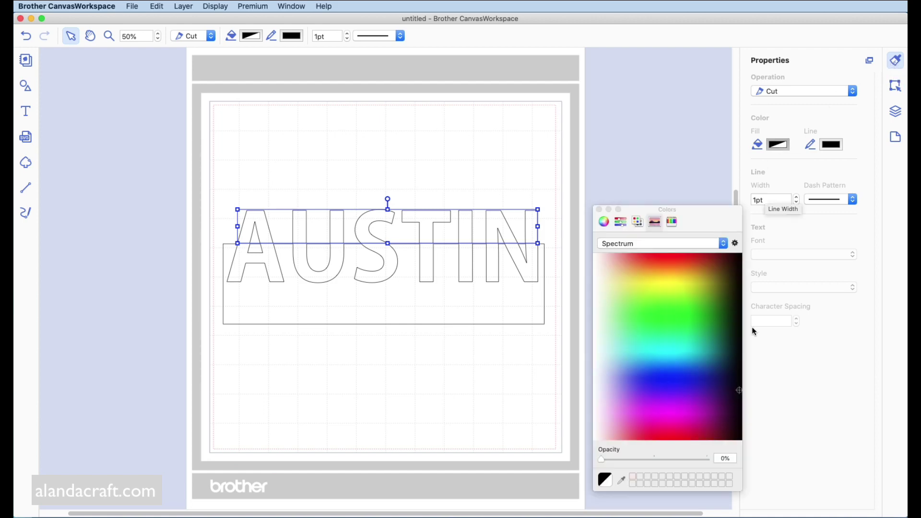
pyautogui.click(739, 364)
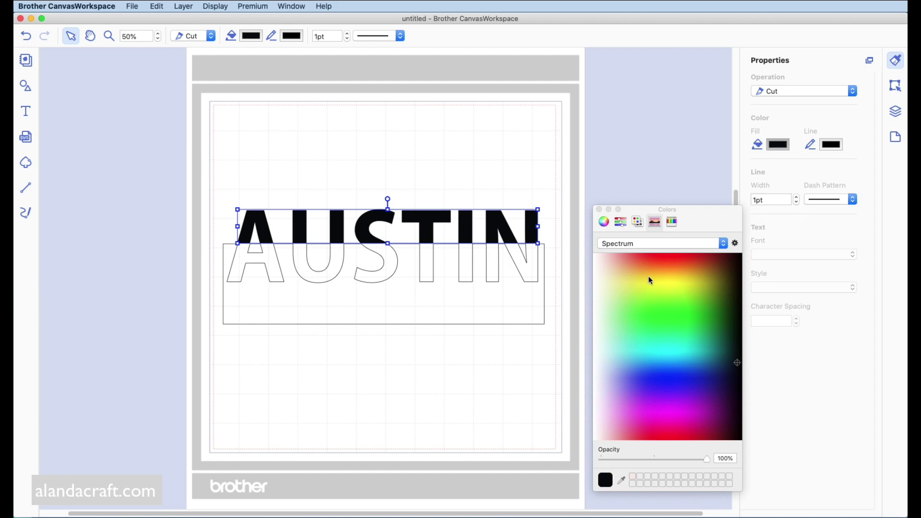
pyautogui.click(599, 210)
# Fill the full AUSTIN banner group with black and compare against the reference image
pyautogui.click(466, 311)
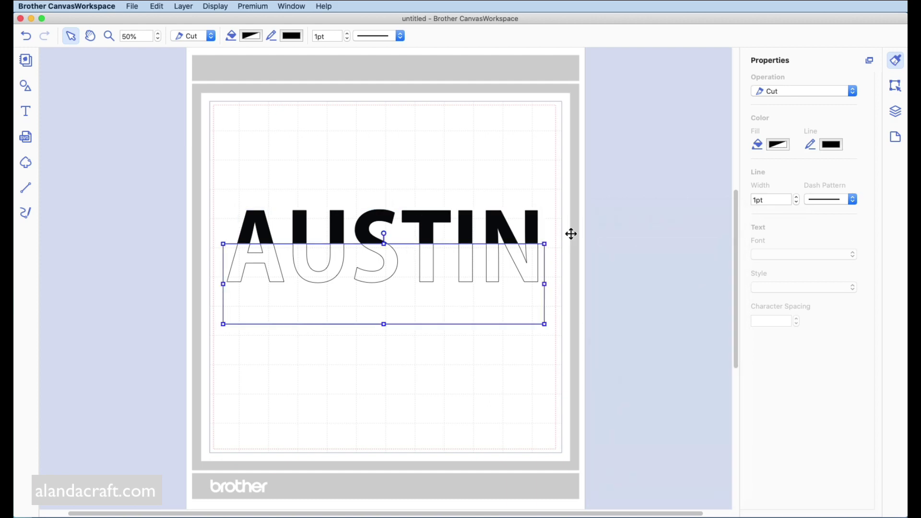
pyautogui.click(778, 145)
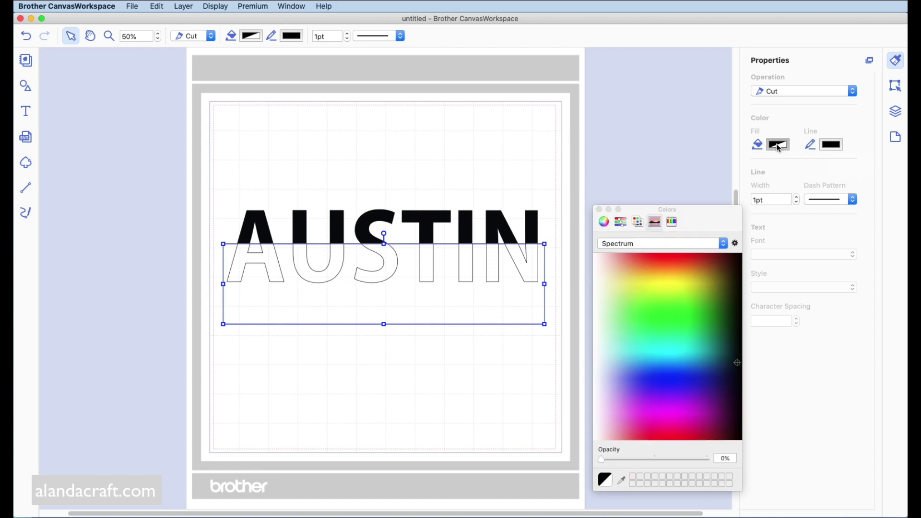
pyautogui.click(740, 413)
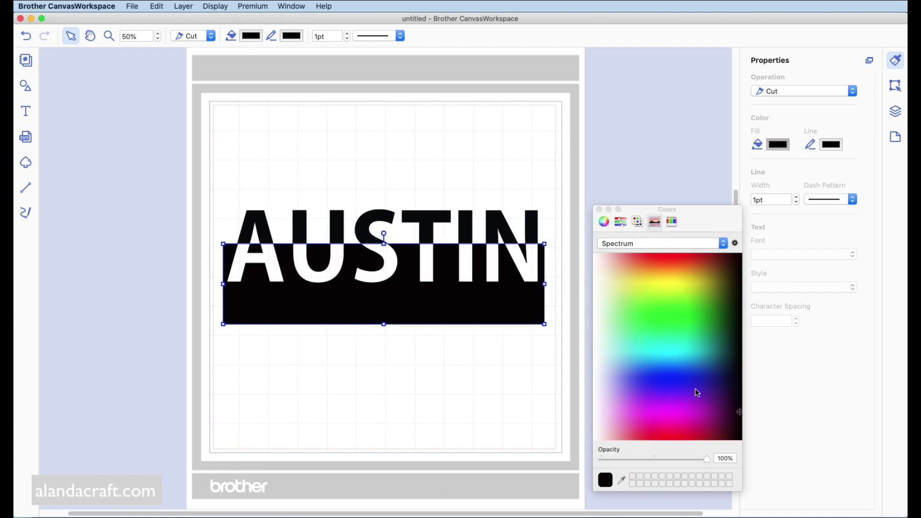
pyautogui.click(599, 209)
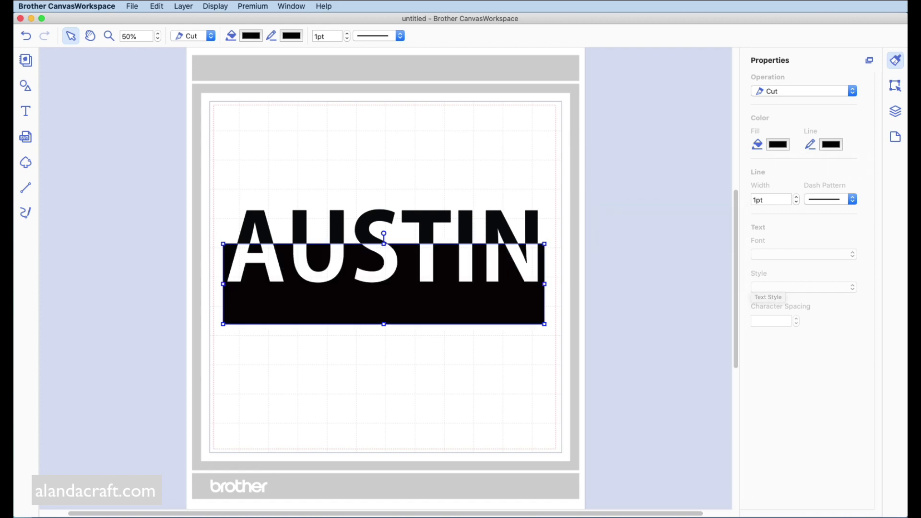
pyautogui.press('super+Tab')
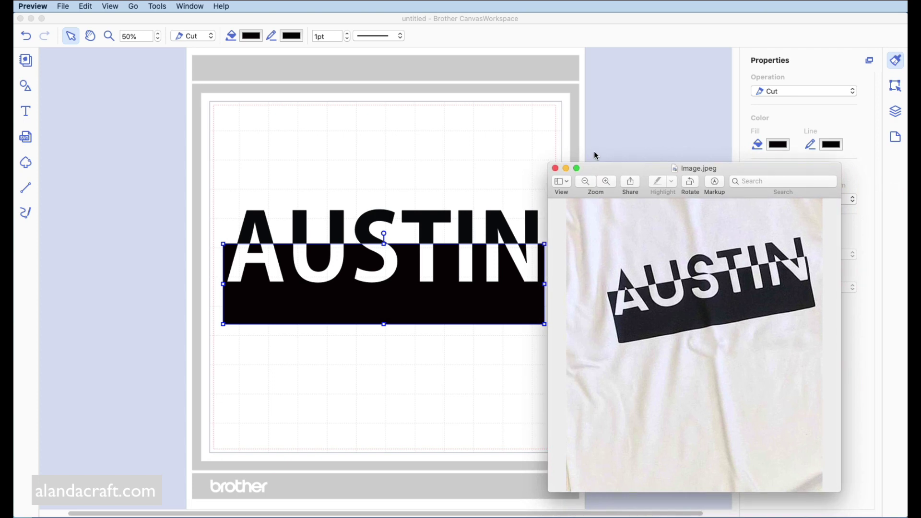
# Stack the black letter tops just above the banner near the mat's top, then delete both pieces
pyautogui.press('super+w')
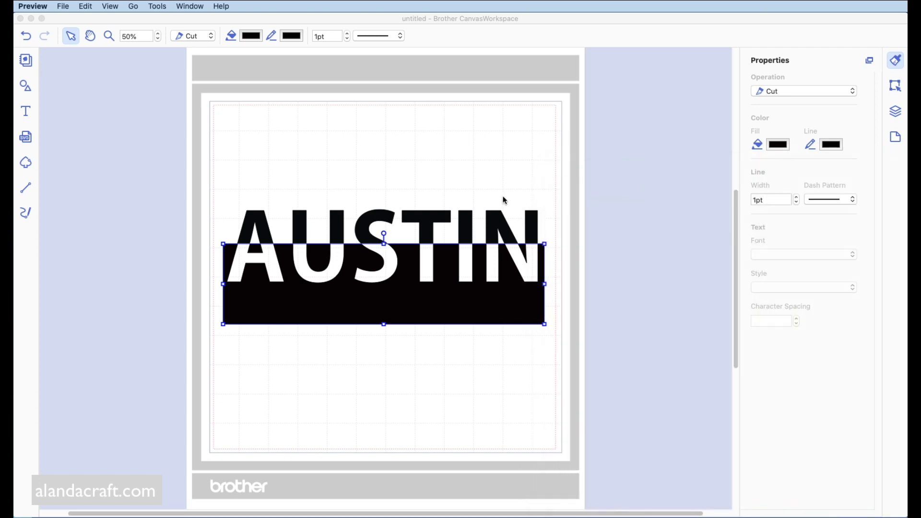
pyautogui.click(505, 231)
pyautogui.moveTo(490, 225); pyautogui.dragTo(483, 143)
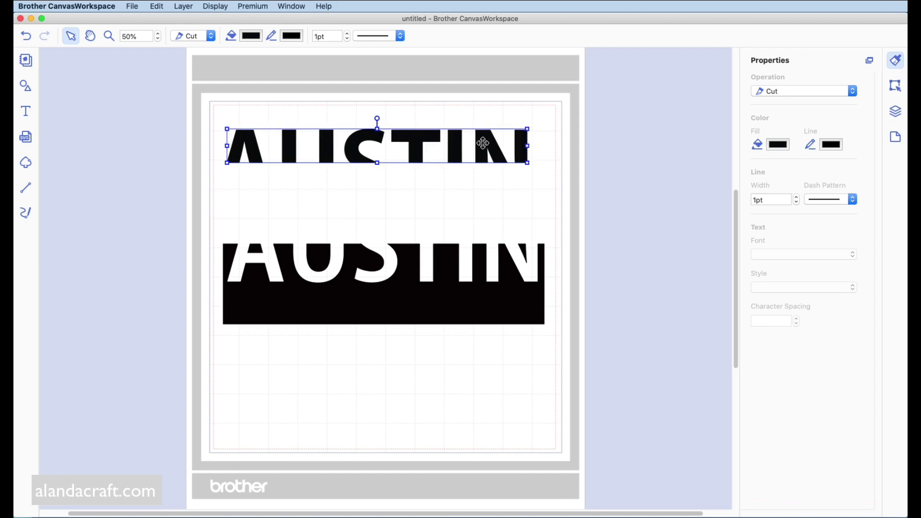
pyautogui.moveTo(467, 314); pyautogui.dragTo(459, 250)
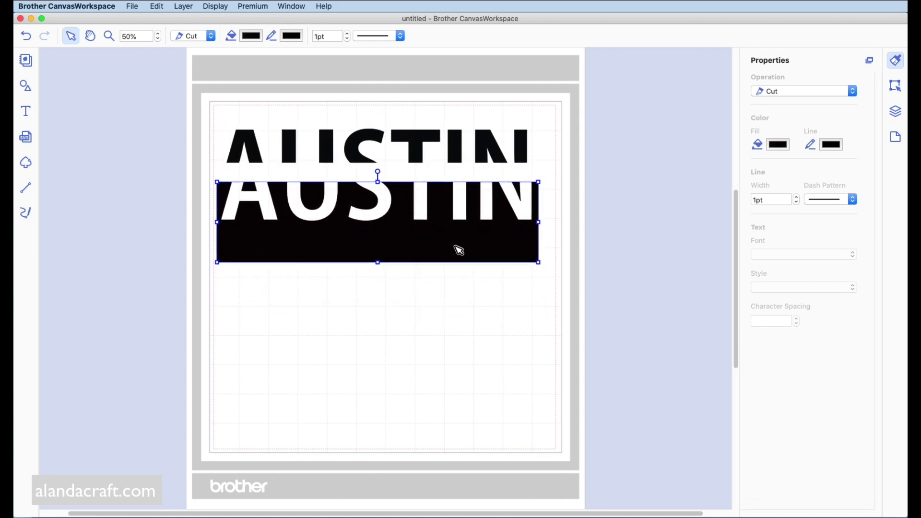
pyautogui.click(463, 333)
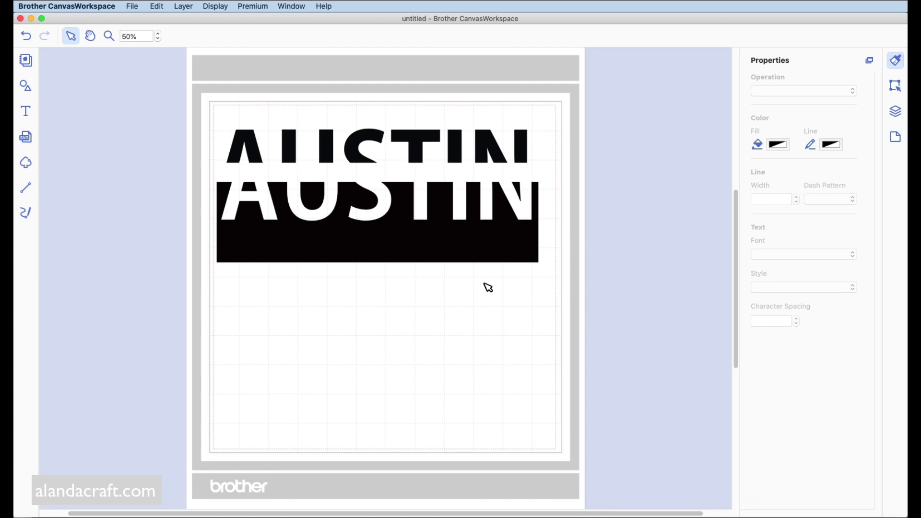
pyautogui.press('super+a')
pyautogui.press('Delete')
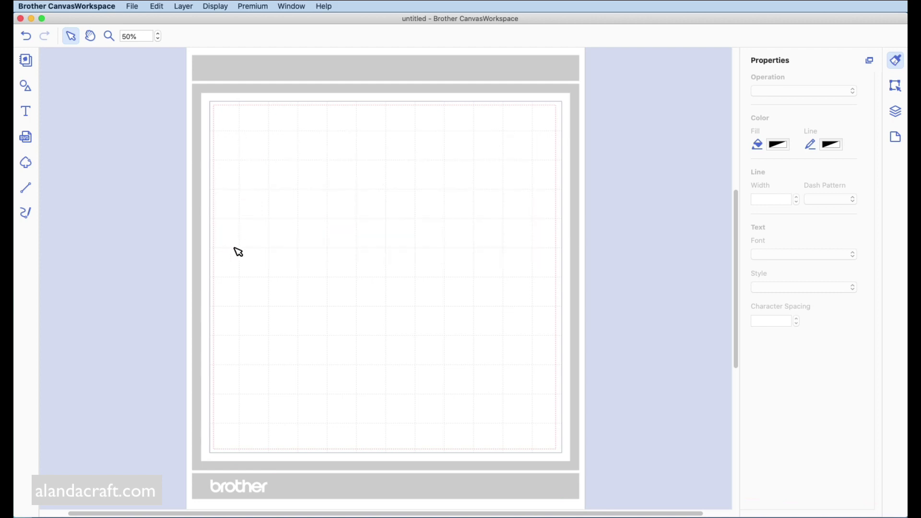
# Add a square from Shapes and flatten it into a wide banner rectangle
pyautogui.click(26, 86)
pyautogui.click(79, 107)
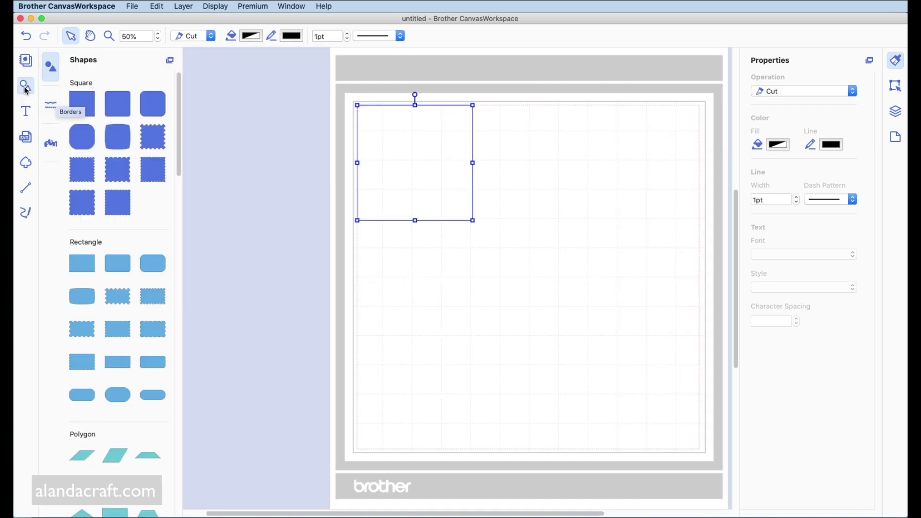
pyautogui.moveTo(281, 144); pyautogui.dragTo(545, 199)
pyautogui.moveTo(398, 257); pyautogui.dragTo(370, 221)
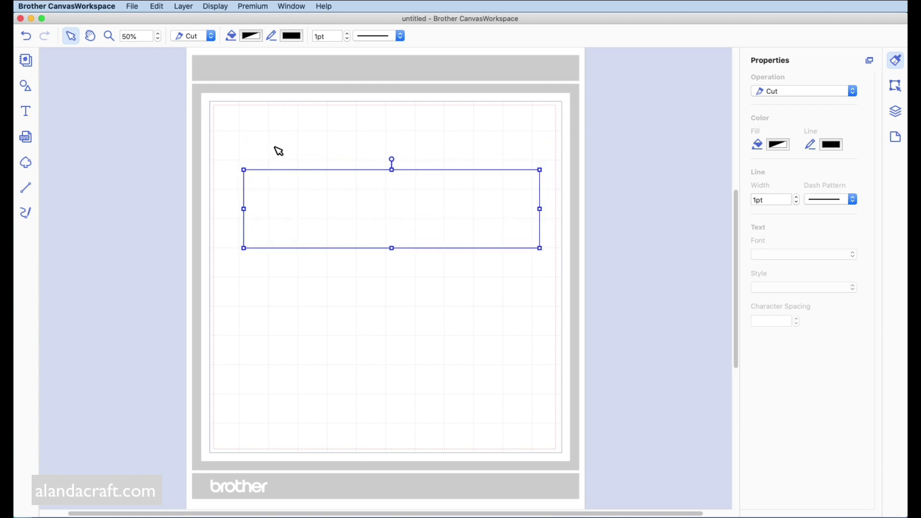
pyautogui.click(276, 151)
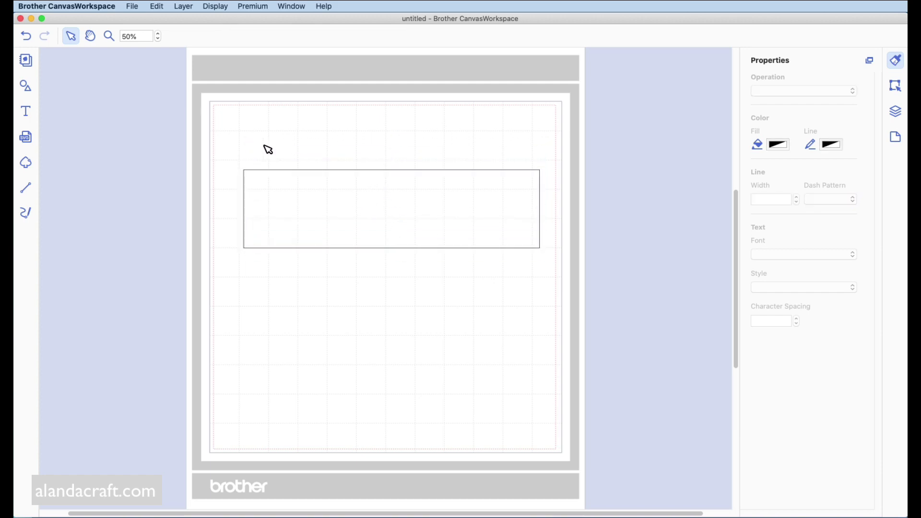
# Add AUSTIN text, enlarge it across the rectangle's upper edge, then select both
pyautogui.click(27, 111)
pyautogui.click(373, 141)
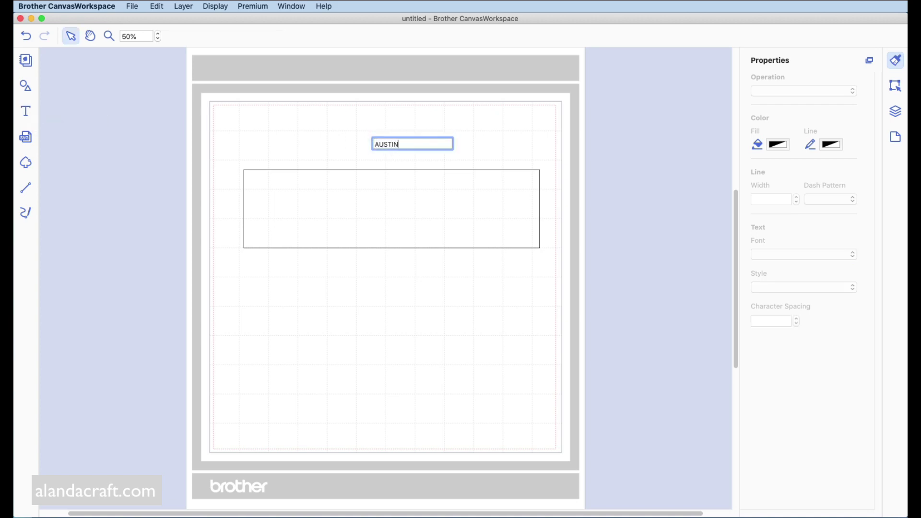
pyautogui.click(503, 128)
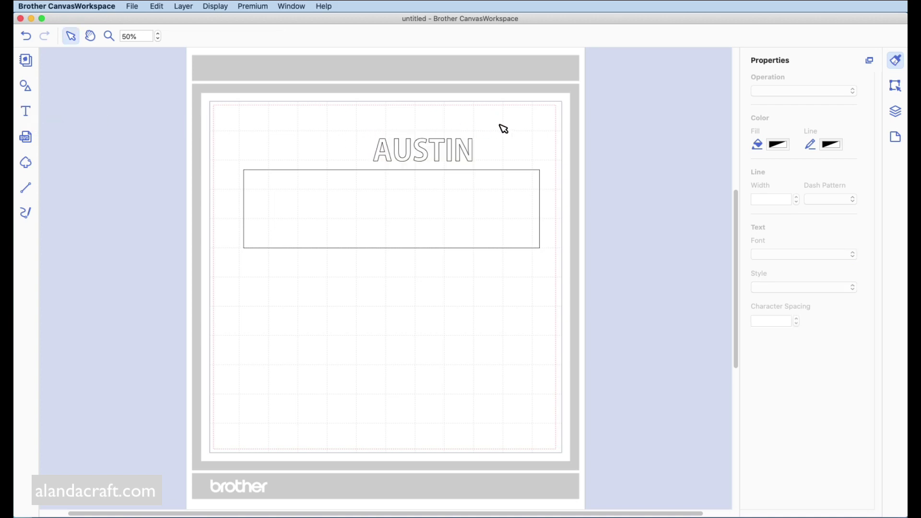
pyautogui.click(457, 151)
pyautogui.moveTo(473, 161); pyautogui.dragTo(598, 216)
pyautogui.moveTo(489, 167); pyautogui.dragTo(364, 164)
pyautogui.moveTo(494, 196); pyautogui.dragTo(536, 205)
pyautogui.moveTo(430, 184); pyautogui.dragTo(431, 189)
pyautogui.click(530, 311)
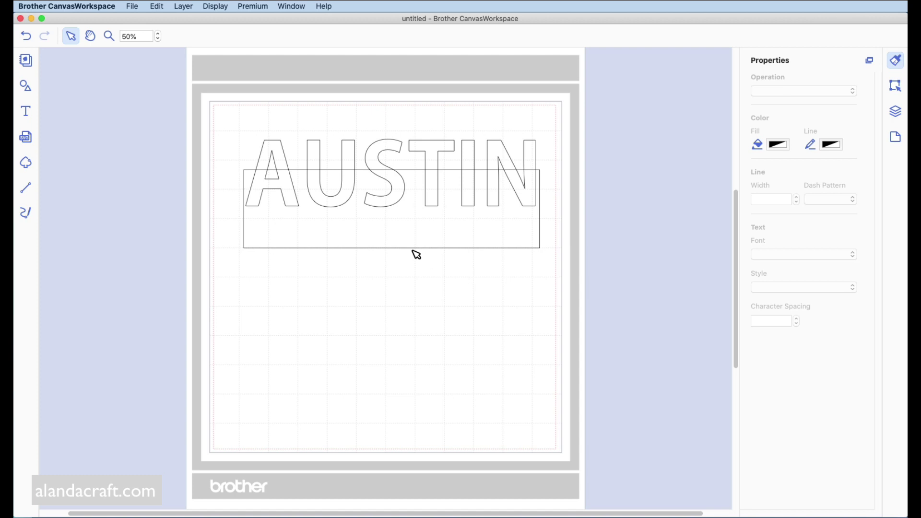
pyautogui.moveTo(234, 132); pyautogui.dragTo(557, 257)
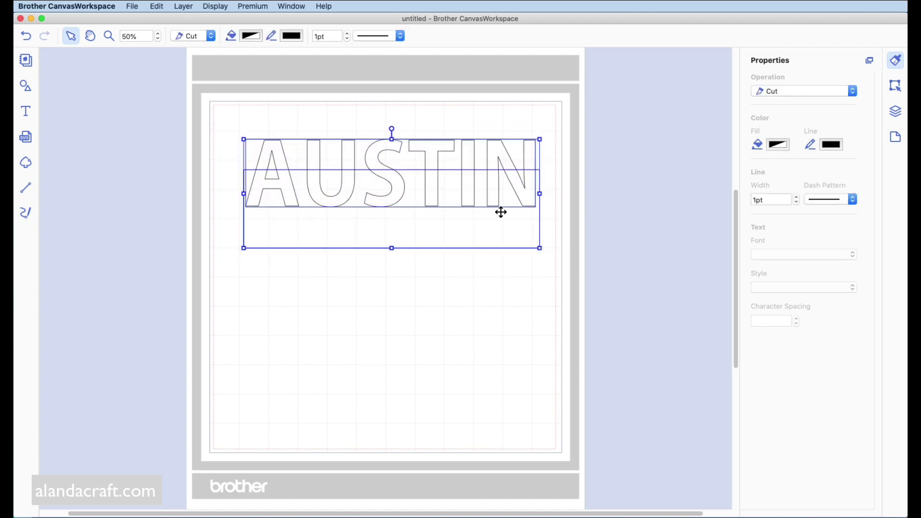
# Duplicate AUSTIN and the rectangle, placing the copy below the original
pyautogui.rightClick(478, 224)
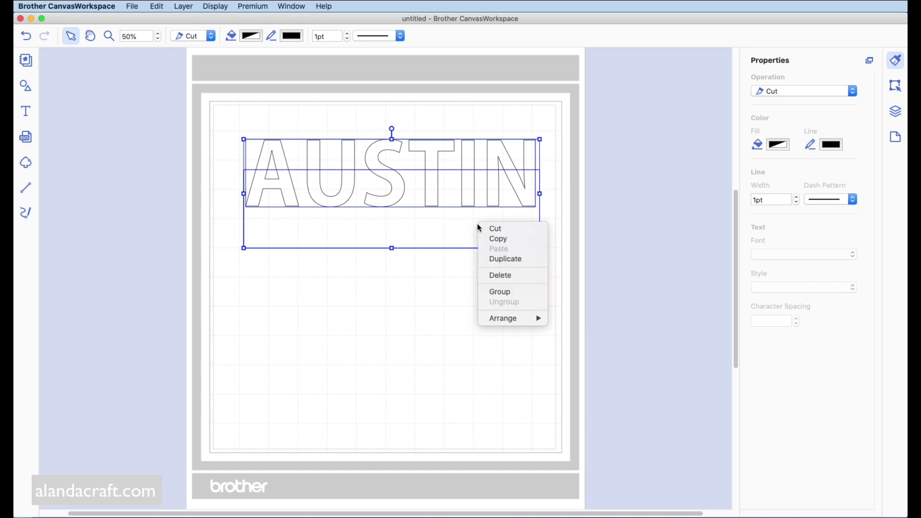
pyautogui.click(504, 259)
pyautogui.moveTo(477, 201); pyautogui.dragTo(475, 356)
pyautogui.click(459, 298)
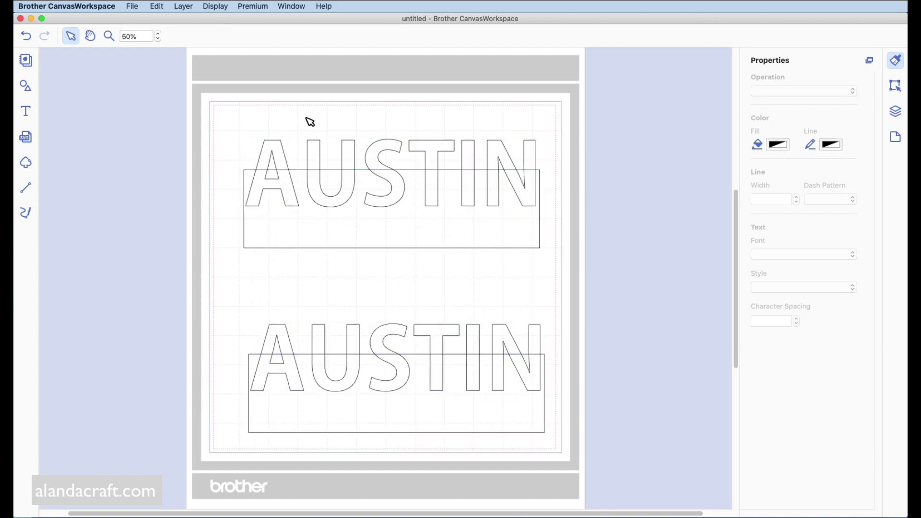
# Weld the top AUSTIN onto its rectangle using Process Overlap
pyautogui.moveTo(225, 120); pyautogui.dragTo(555, 263)
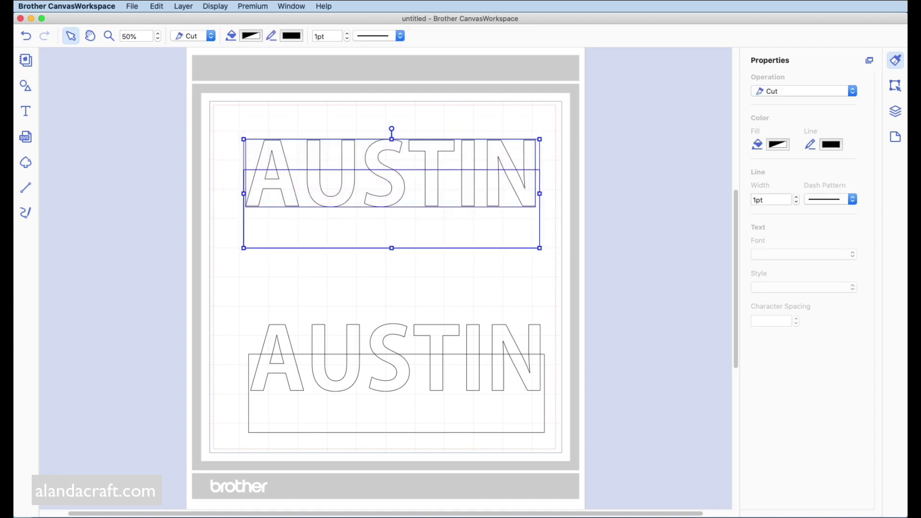
pyautogui.click(896, 85)
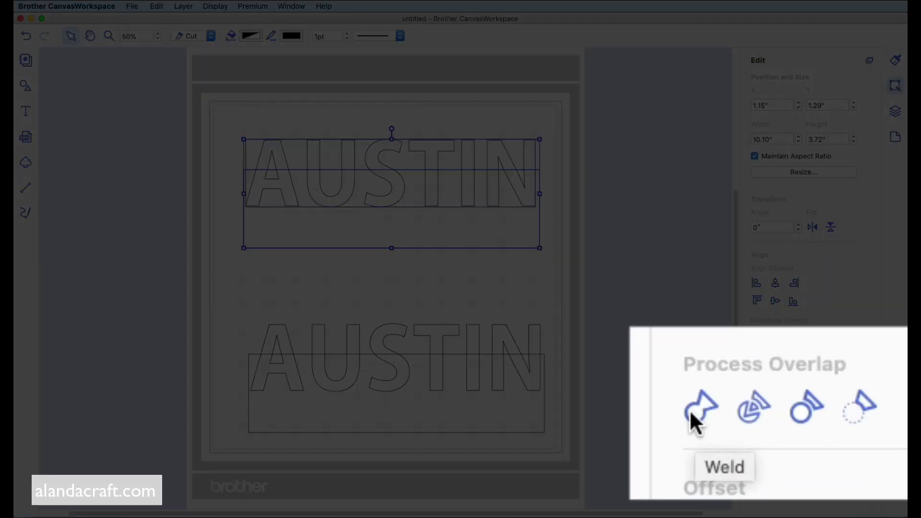
pyautogui.click(757, 411)
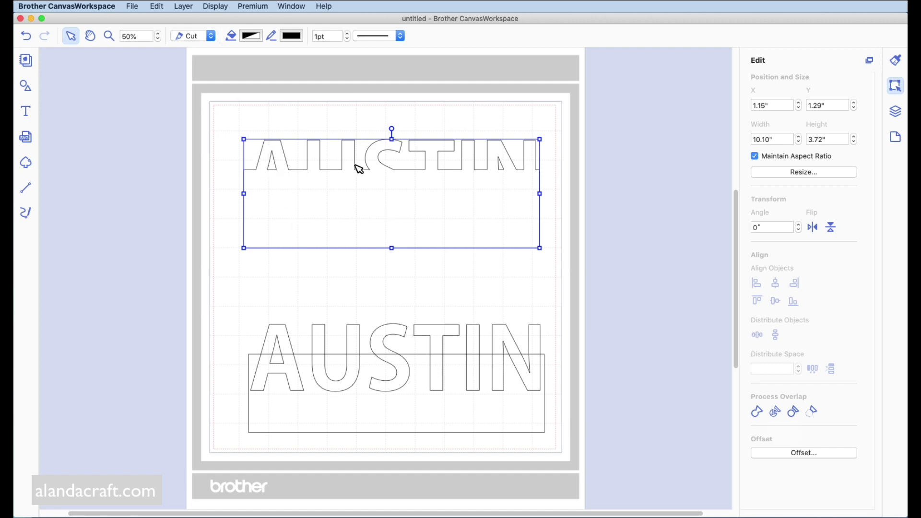
# Move the welded banner to the mat's top, then raise and Divide the lower AUSTIN-rectangle copy
pyautogui.moveTo(472, 213); pyautogui.dragTo(471, 182)
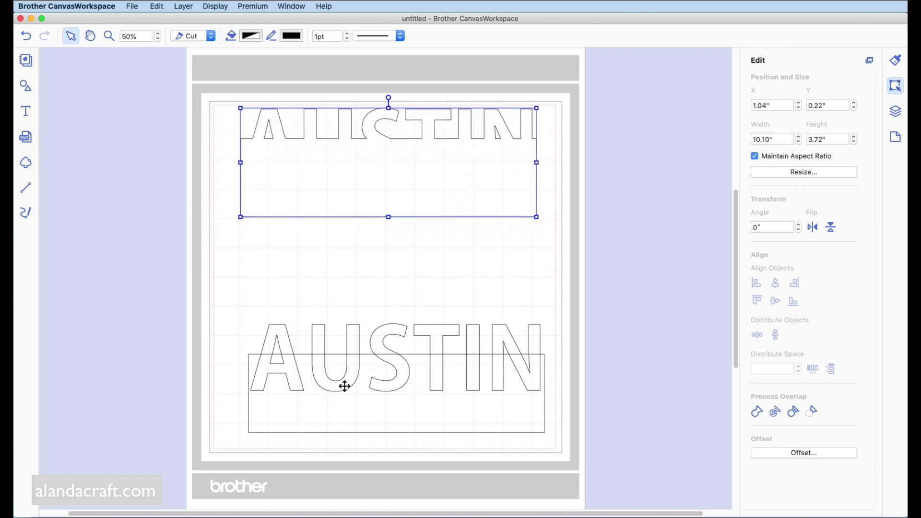
pyautogui.moveTo(234, 317); pyautogui.dragTo(590, 449)
pyautogui.moveTo(482, 401); pyautogui.dragTo(472, 347)
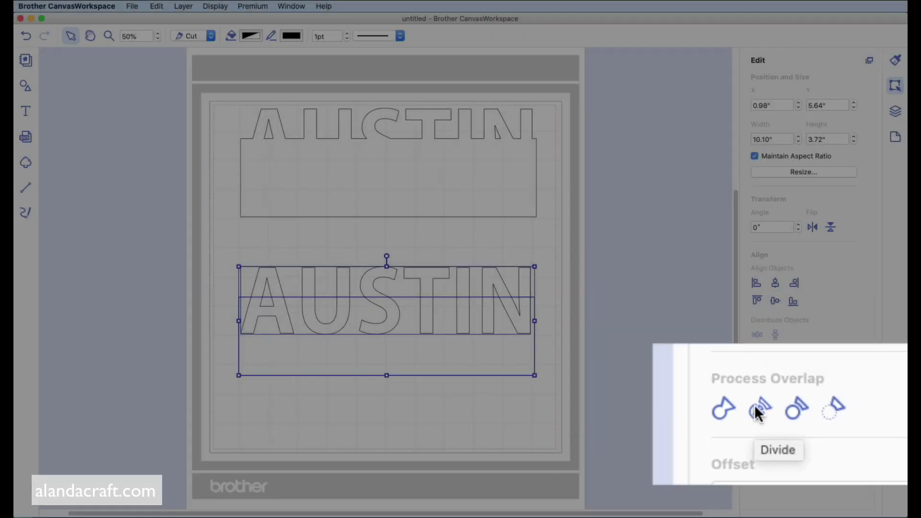
pyautogui.click(775, 412)
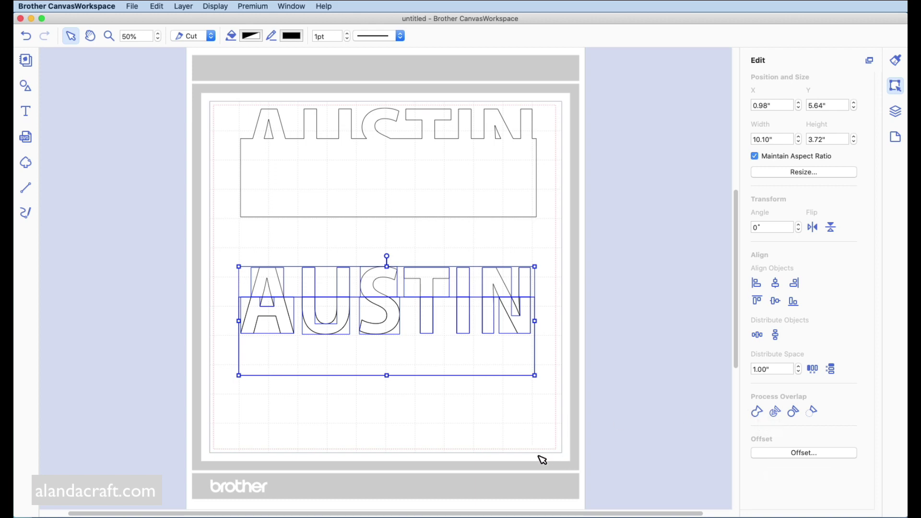
pyautogui.click(262, 250)
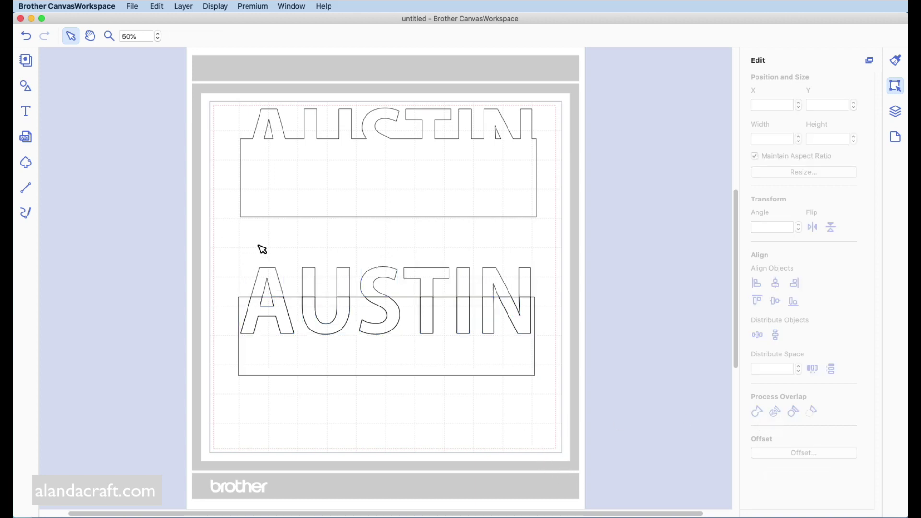
# Delete the lower copy's letter top halves and its leftover rectangle piece
pyautogui.moveTo(235, 264); pyautogui.dragTo(523, 283)
pyautogui.press('Delete')
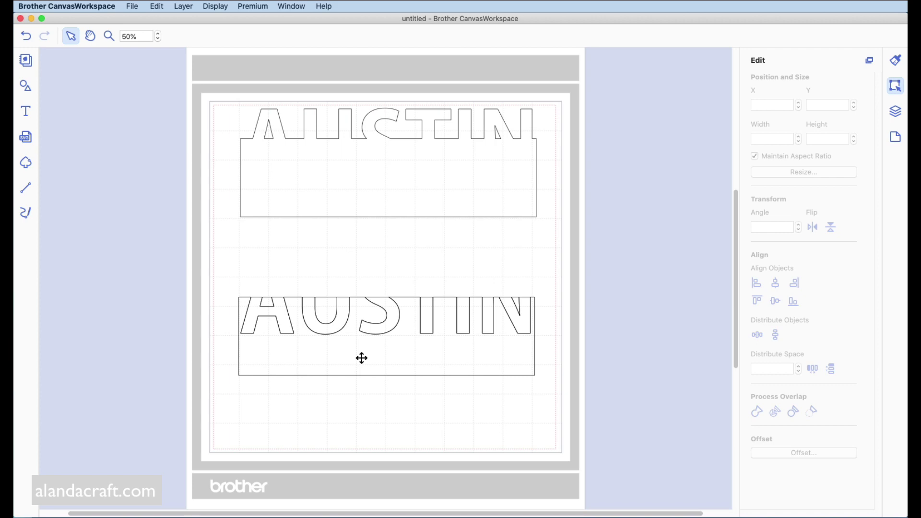
pyautogui.moveTo(361, 358); pyautogui.dragTo(362, 427)
pyautogui.press('Delete')
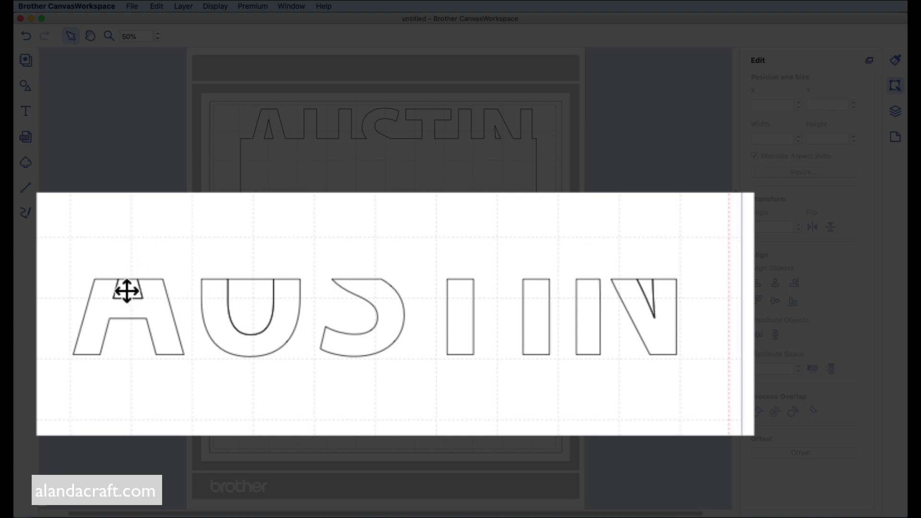
# Remove the stray inner pieces from the lower U, A and N letters
pyautogui.click(246, 312)
pyautogui.moveTo(246, 312); pyautogui.dragTo(286, 229)
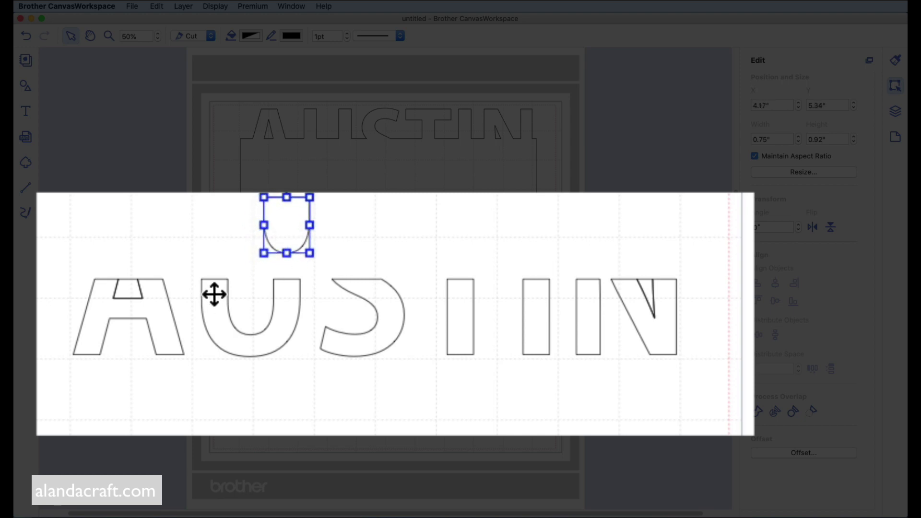
pyautogui.press('Delete')
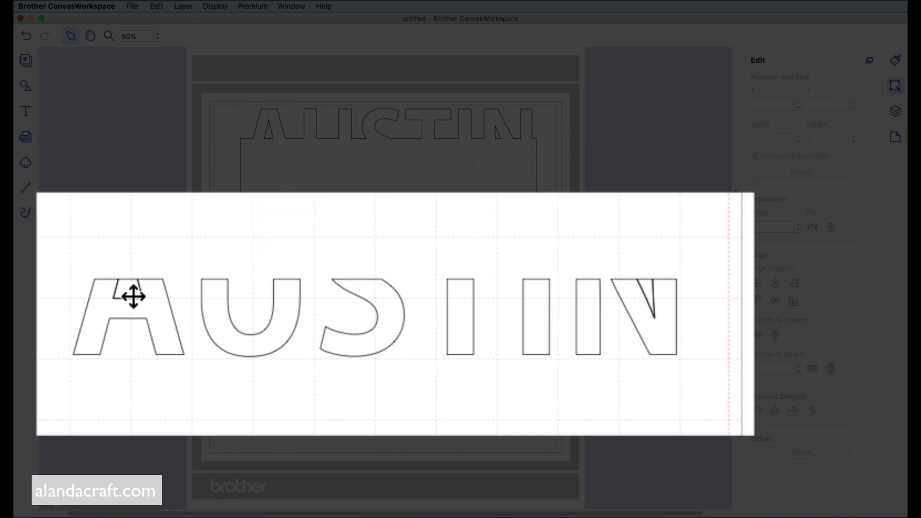
pyautogui.click(127, 291)
pyautogui.moveTo(126, 291); pyautogui.dragTo(204, 211)
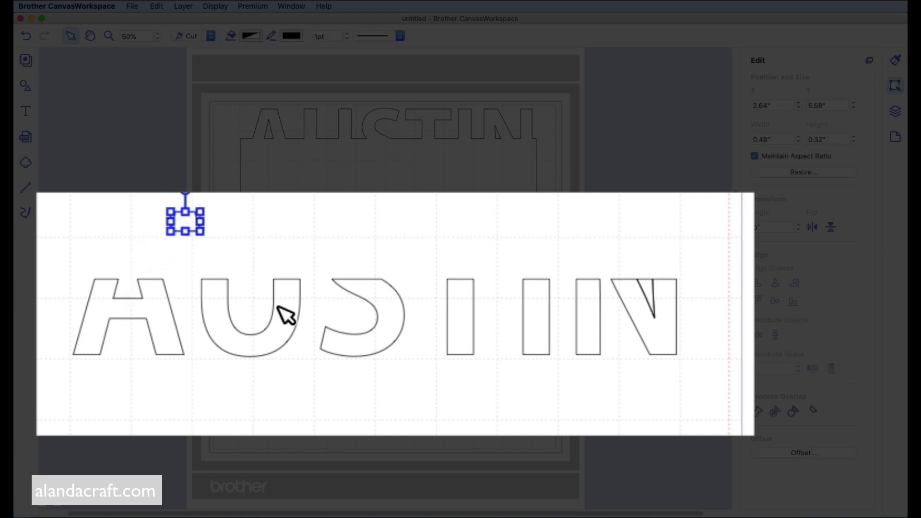
pyautogui.press('Delete')
pyautogui.moveTo(647, 293); pyautogui.dragTo(617, 247)
pyautogui.press('Delete')
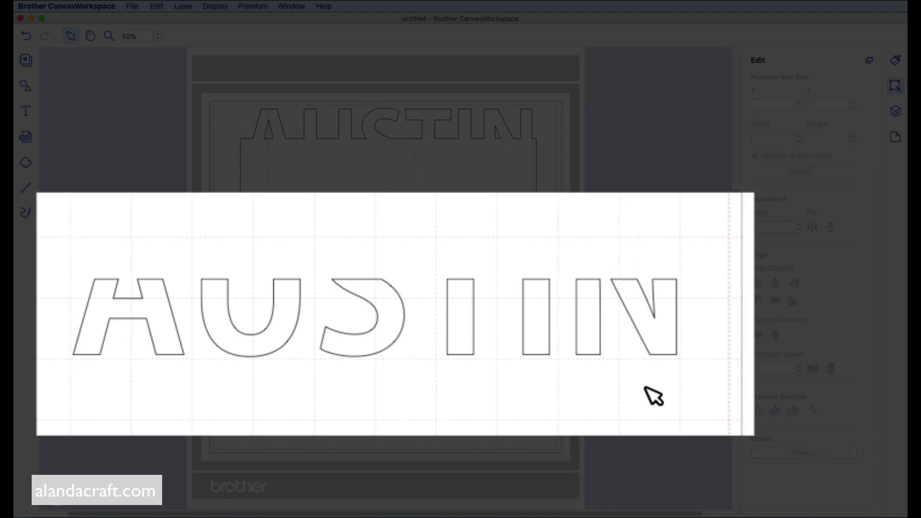